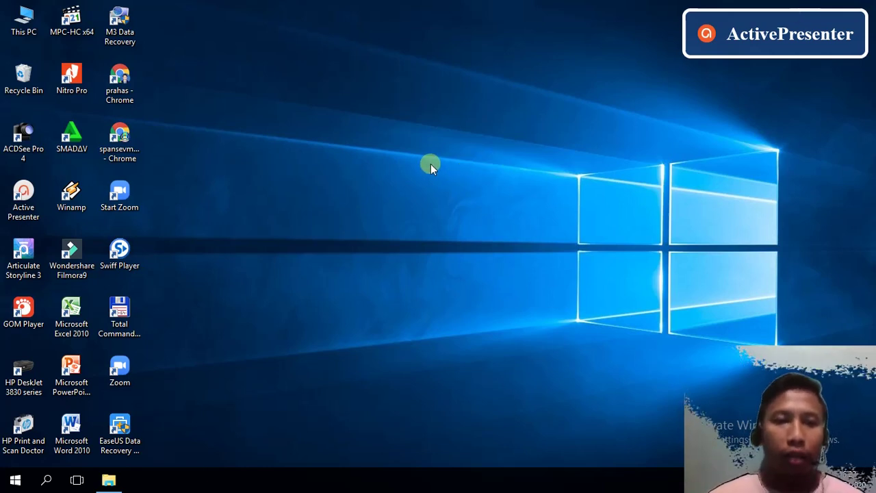
# - Go to This PC > Downloads and run the Mendeley-Desktop-1.19.4-win32 installer
pyautogui.click(111, 479)
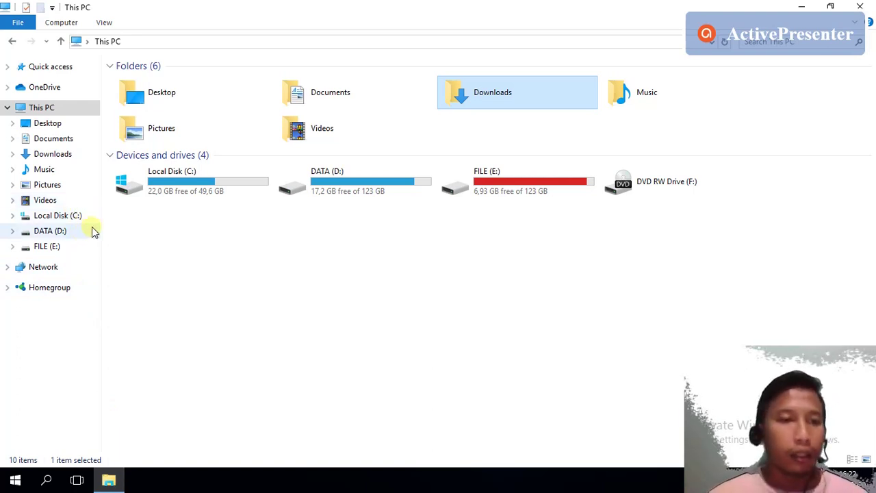
pyautogui.click(51, 152)
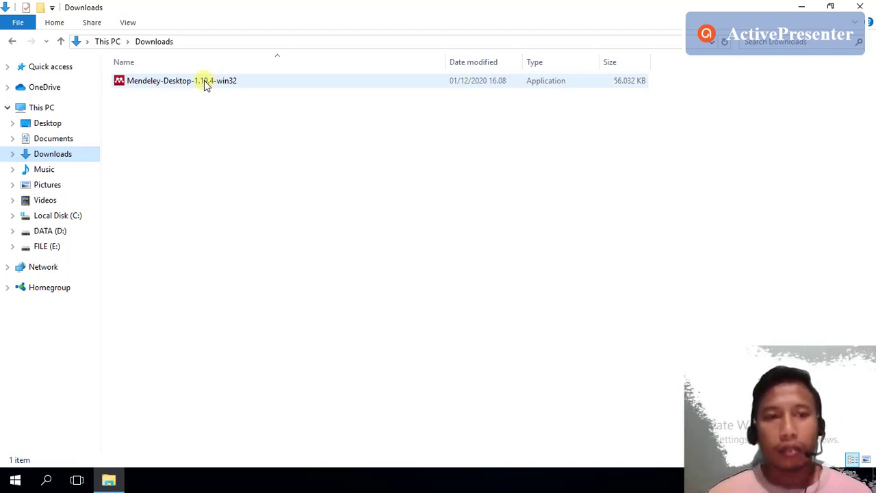
pyautogui.click(205, 83)
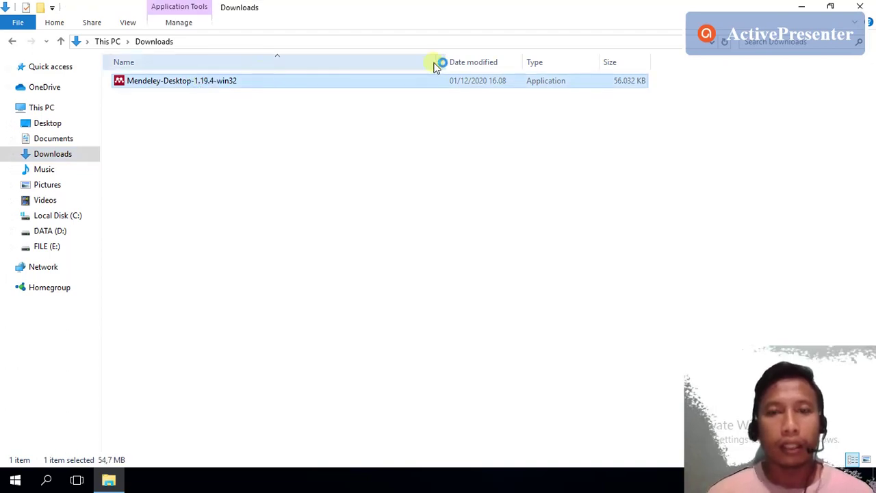
pyautogui.doubleClick(205, 87)
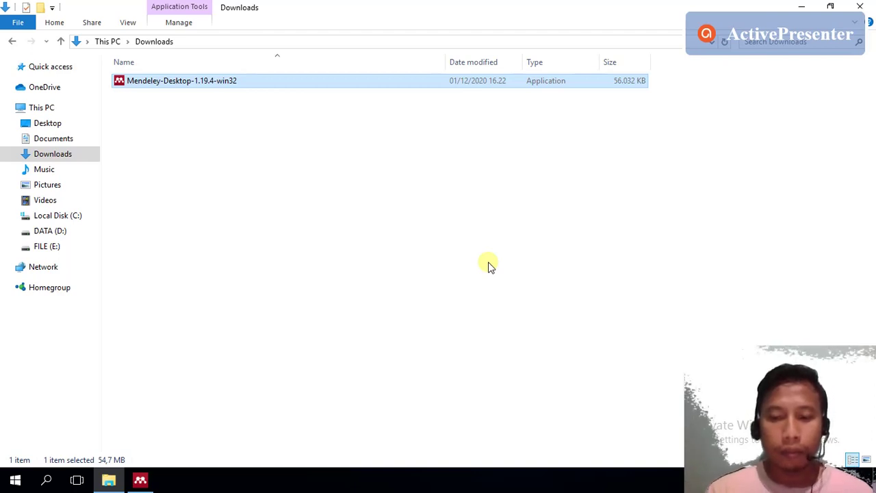
# - Accept the licence and default location C:\Program Files (x86)\Mendeley Desktop, then install
pyautogui.click(139, 481)
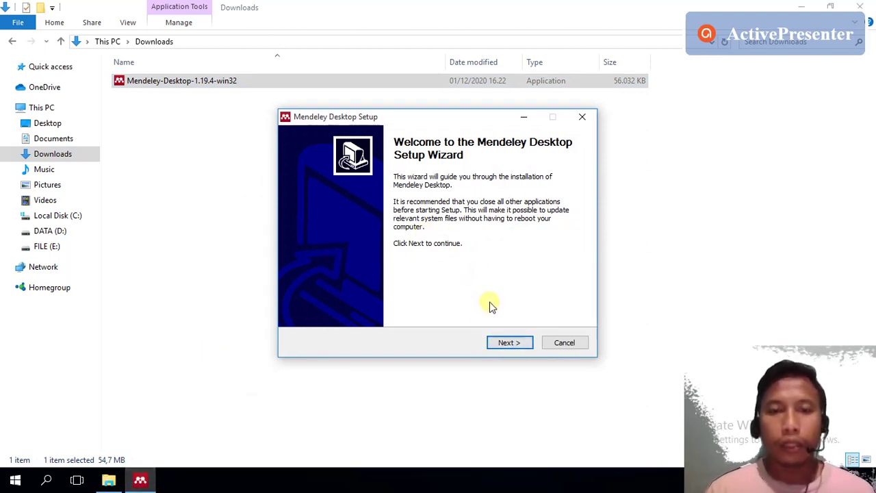
pyautogui.click(507, 347)
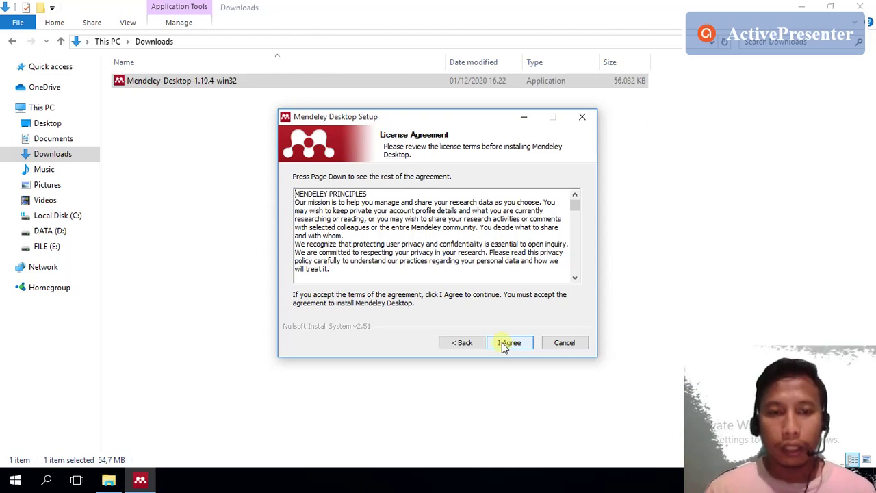
pyautogui.click(504, 344)
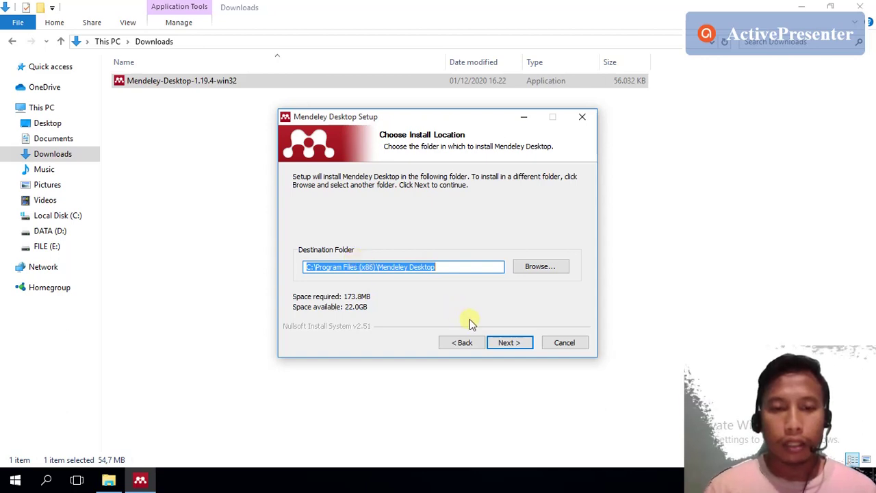
pyautogui.click(507, 342)
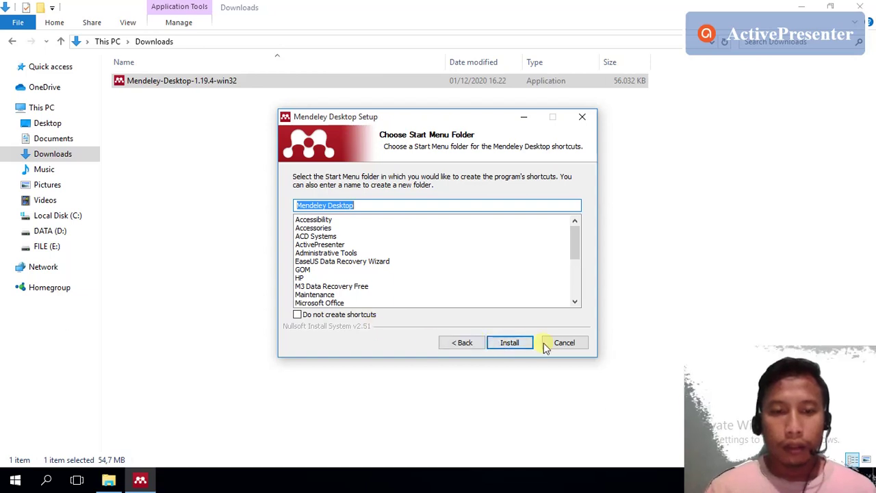
pyautogui.click(514, 344)
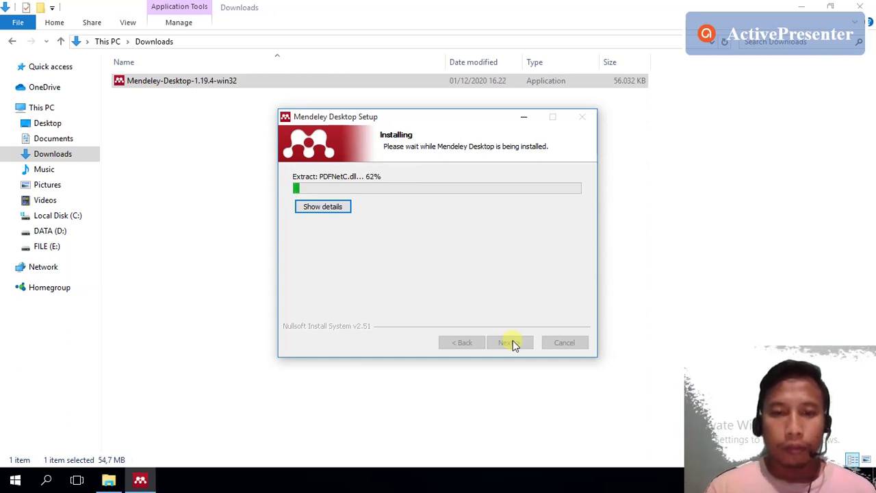
pyautogui.click(651, 333)
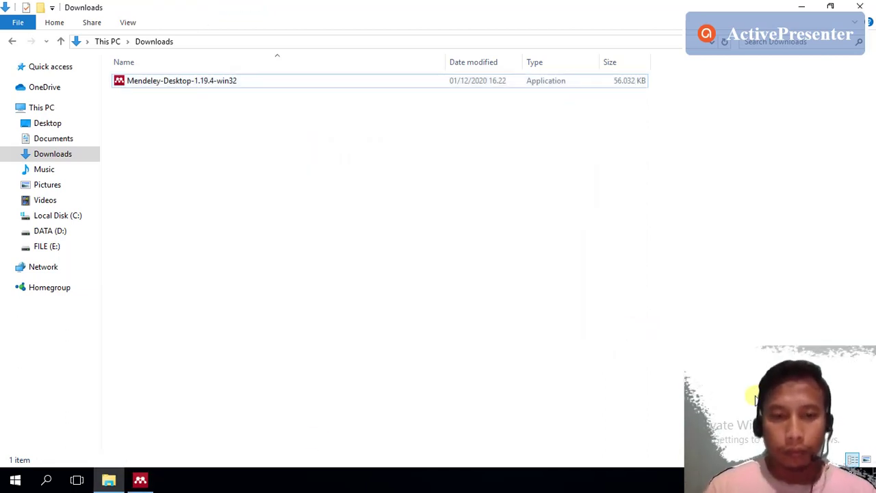
# - Bring the installer forward and wait for the completion page with Run Mendeley Desktop ticked
pyautogui.click(143, 480)
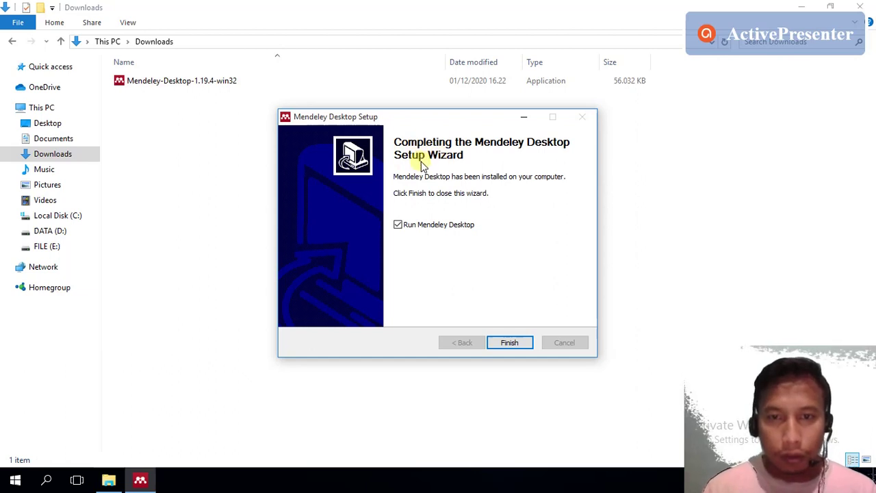
# - Finish the setup wizard with Run Mendeley Desktop checked so the sign-in window opens
pyautogui.click(504, 342)
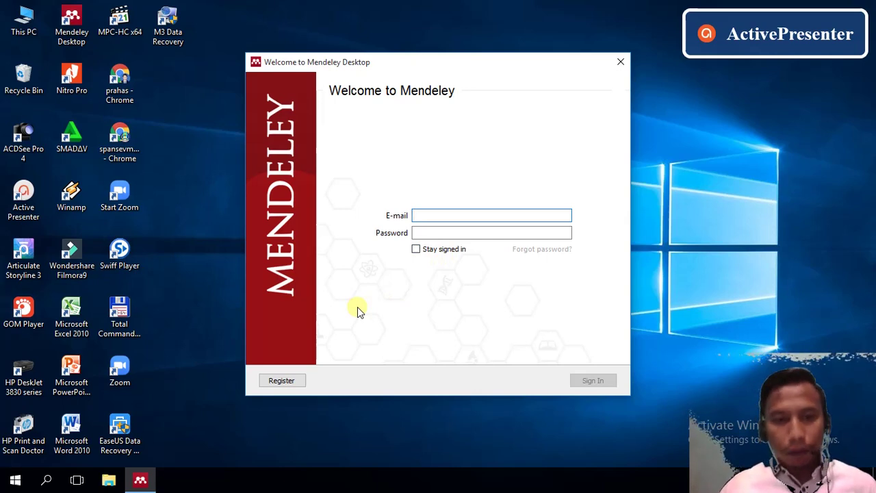
# - Choose Register and submit the account e-mail address on the Elsevier welcome page
pyautogui.click(290, 382)
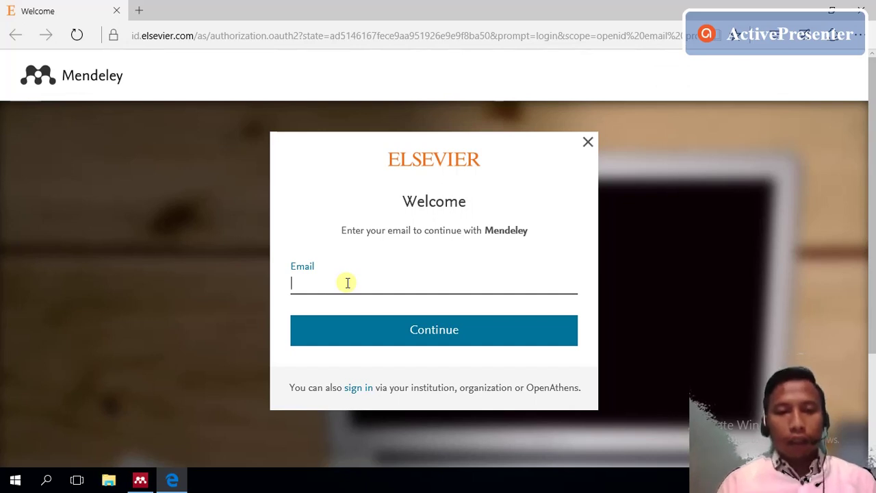
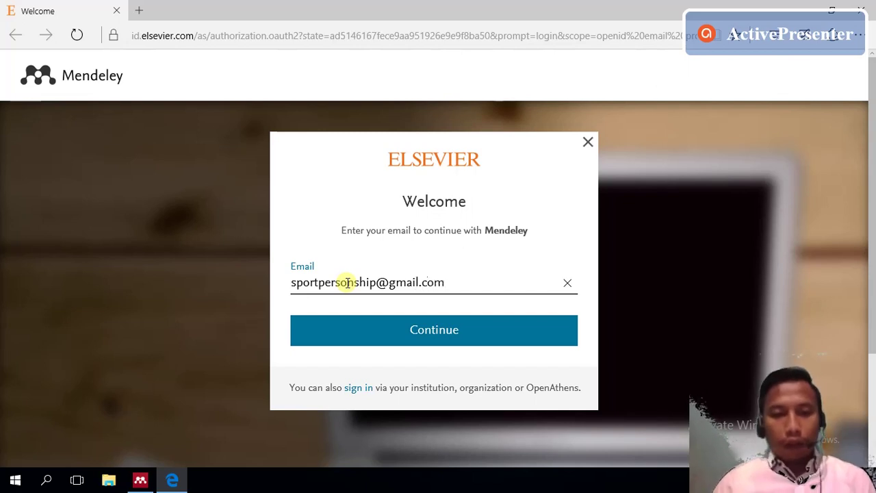
pyautogui.click(363, 327)
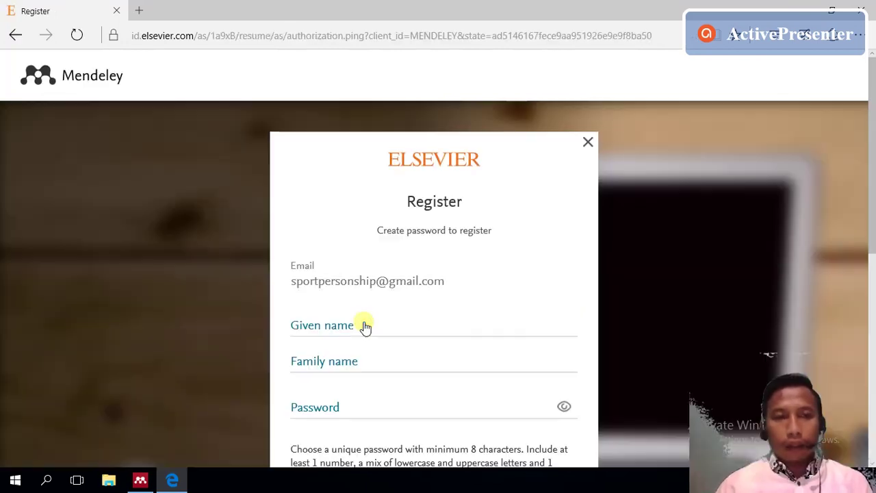
# - Select the Given name field and scroll through the registration form's name and password fields
pyautogui.click(362, 326)
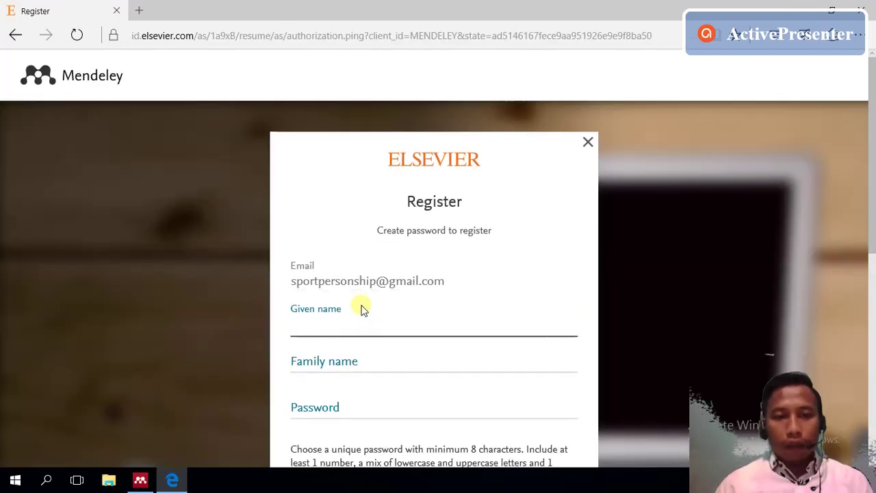
pyautogui.scroll(-1, 872, 179)
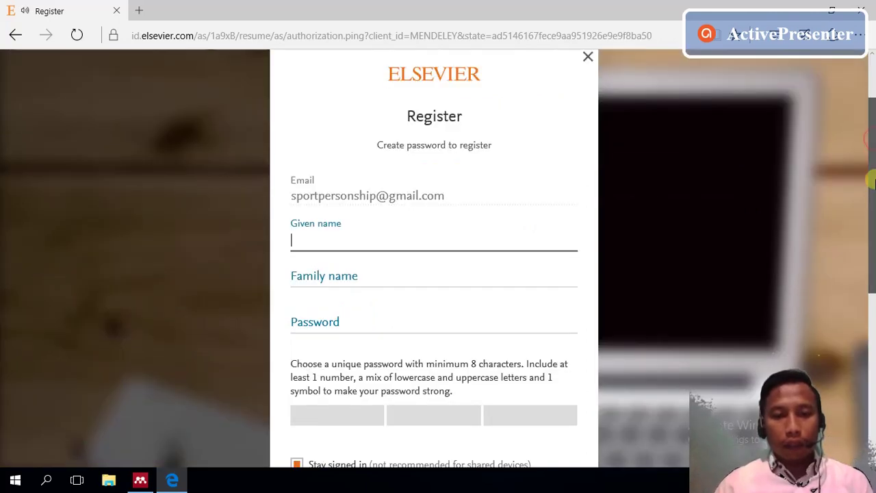
pyautogui.moveTo(875, 179); pyautogui.dragTo(874, 194)
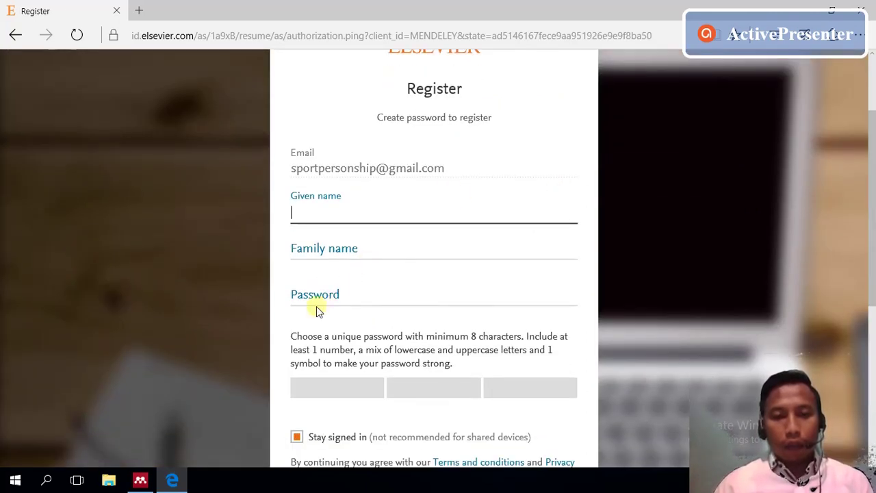
pyautogui.moveTo(872, 273); pyautogui.dragTo(871, 318)
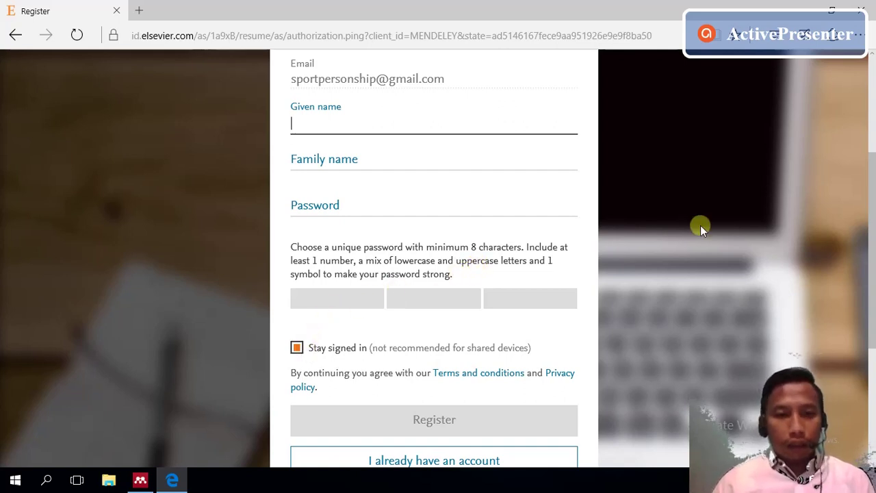
pyautogui.scroll(-1, 872, 256)
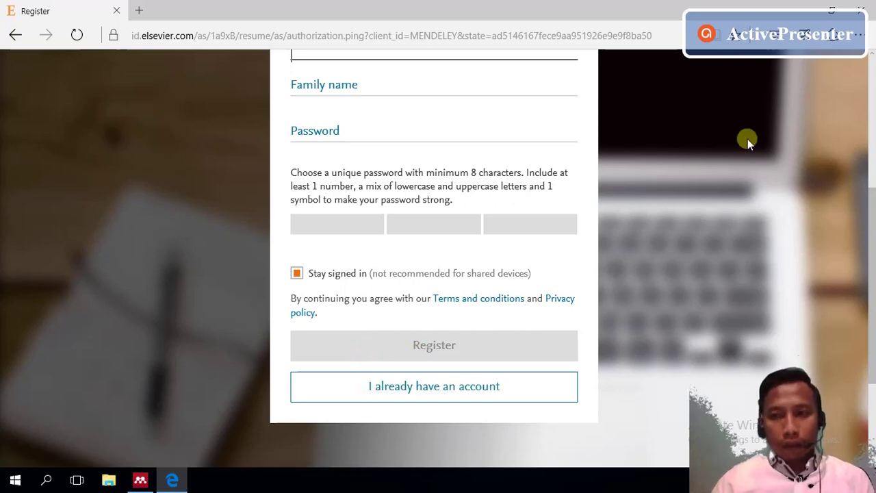
# - Close the registration tab and sign in to Mendeley with e-mail and password, staying signed in
pyautogui.click(865, 7)
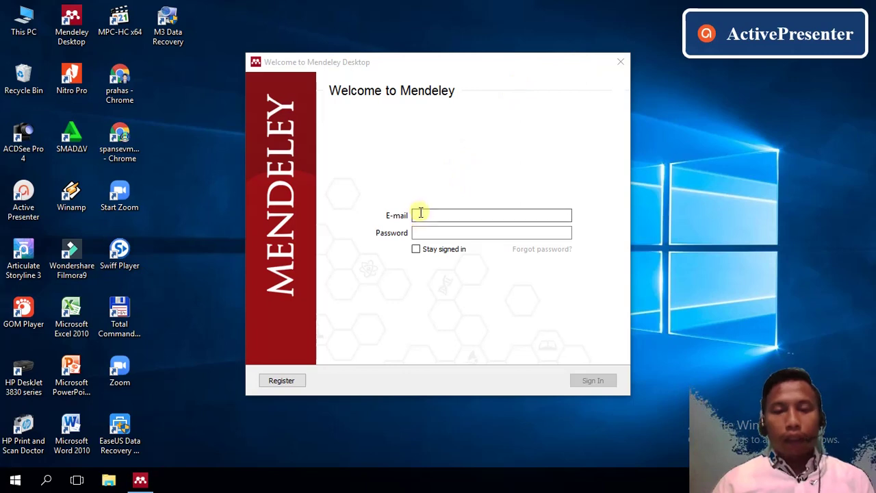
pyautogui.click(421, 214)
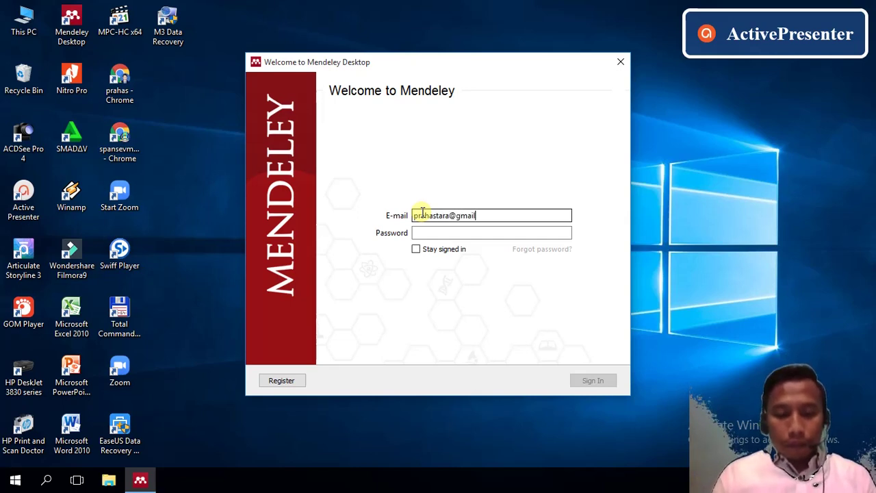
pyautogui.click(429, 232)
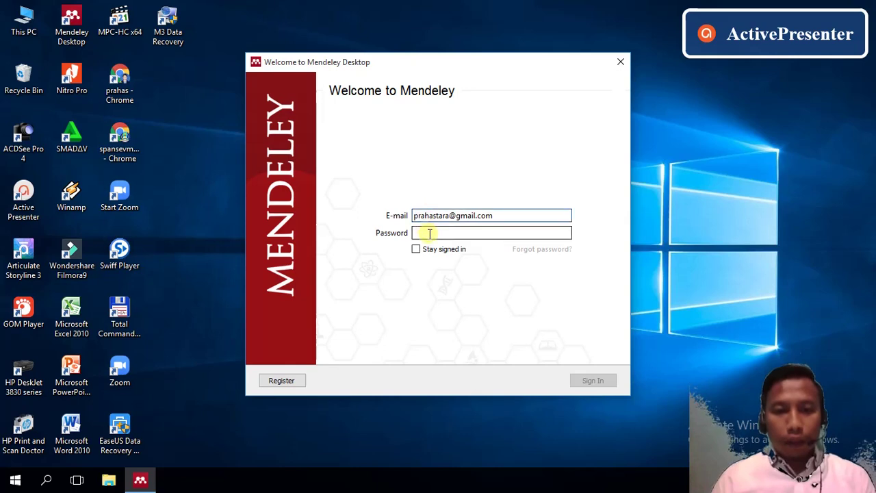
pyautogui.write('••')
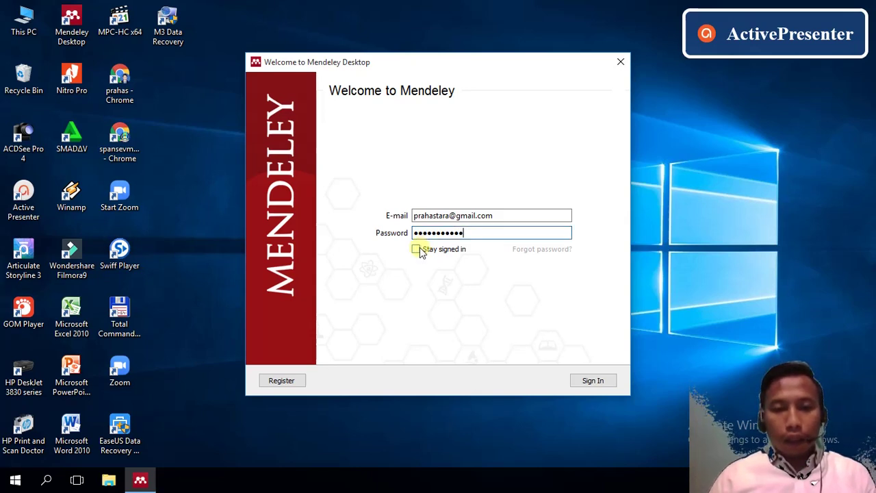
pyautogui.click(419, 251)
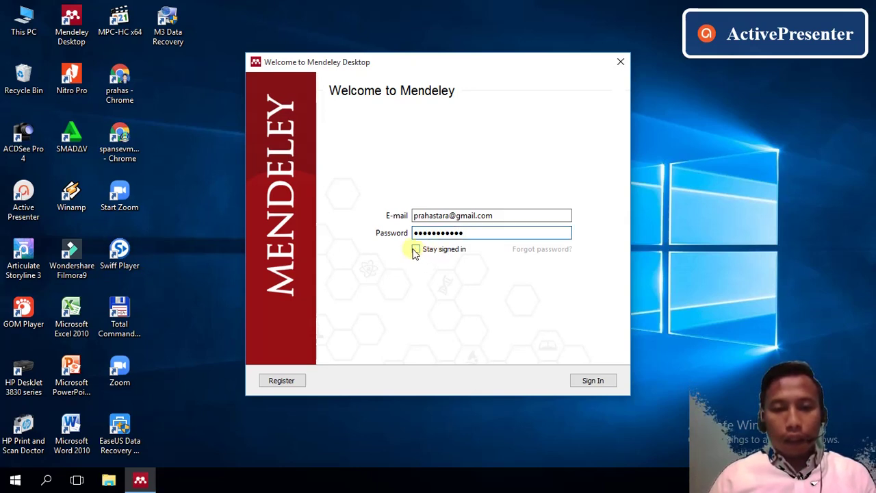
pyautogui.click(593, 381)
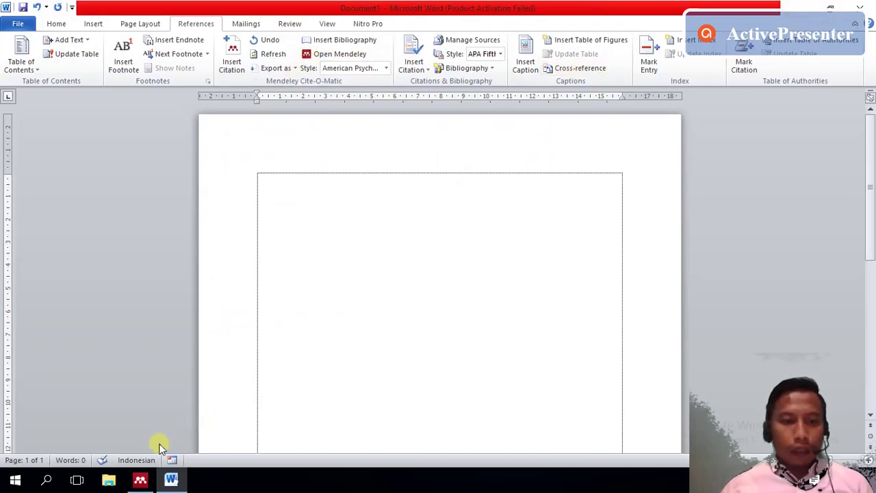
# - Remove the MS Word plugin via Tools, allowing Word to close, then relaunch Word 2010
pyautogui.click(135, 483)
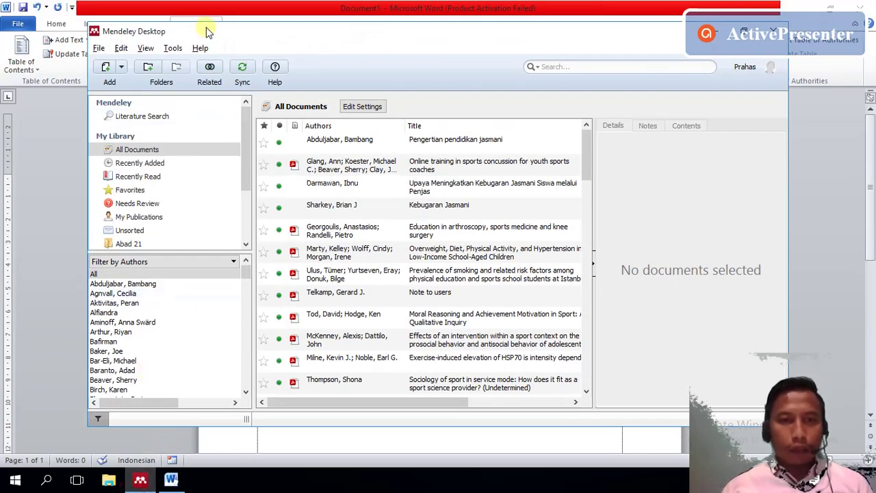
pyautogui.click(171, 48)
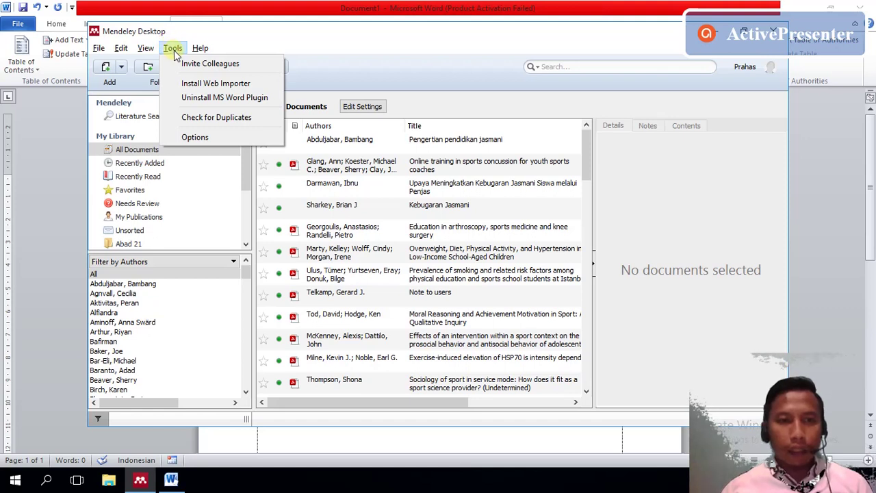
pyautogui.moveTo(200, 48)
pyautogui.moveTo(169, 47)
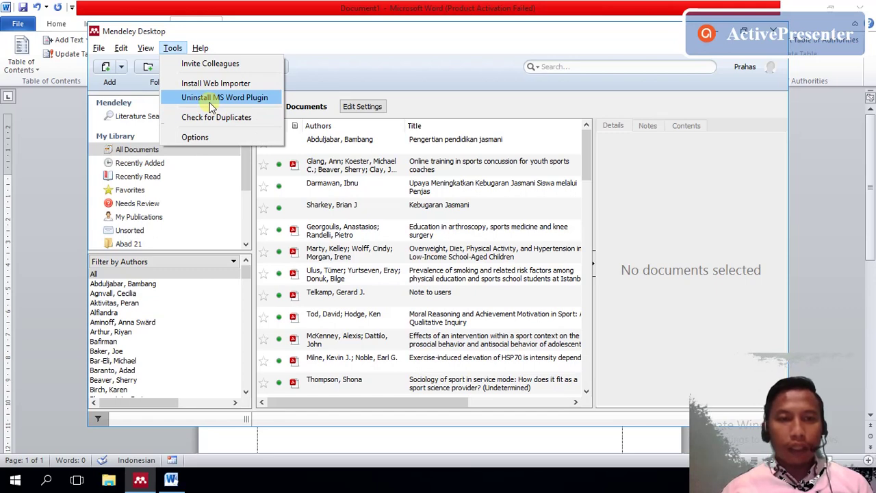
pyautogui.click(233, 97)
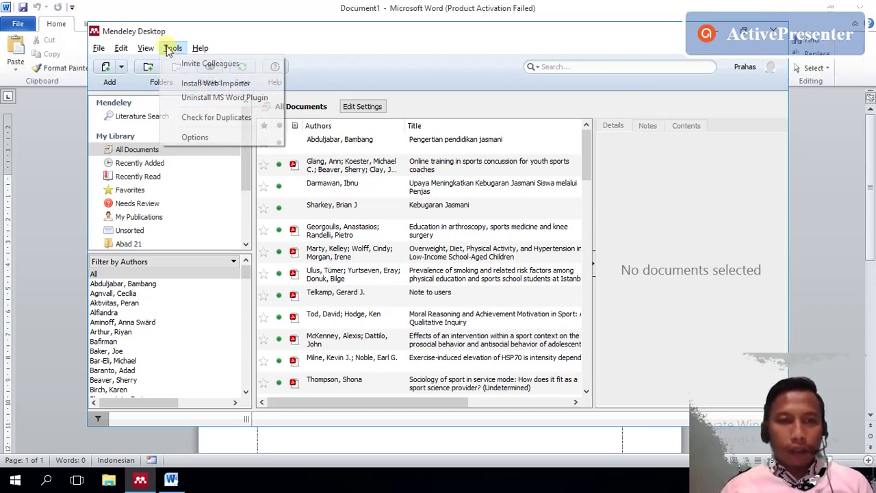
pyautogui.click(194, 97)
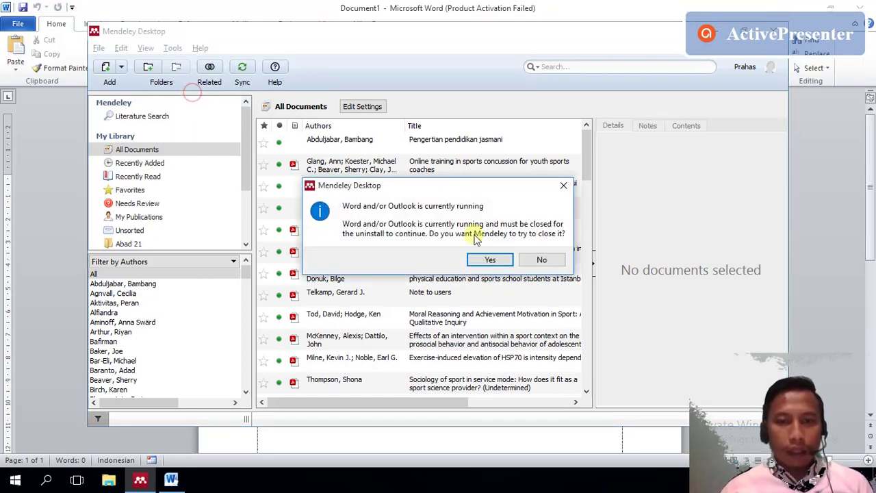
pyautogui.click(484, 260)
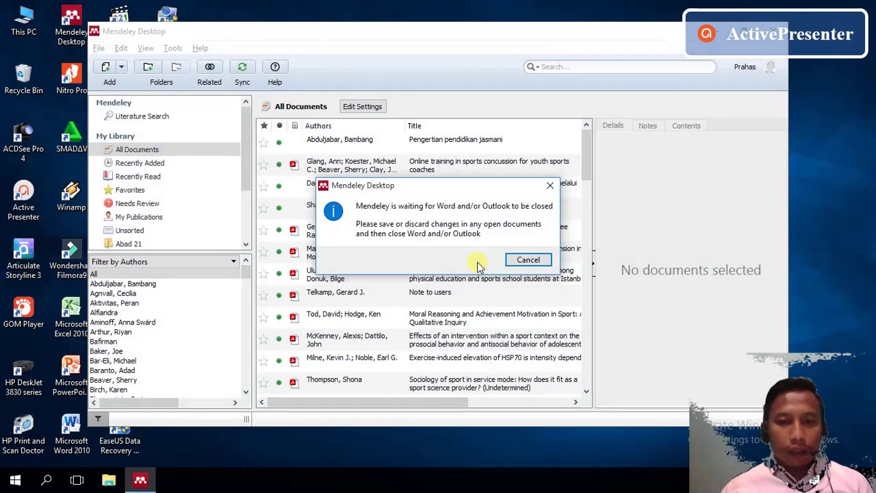
pyautogui.click(525, 260)
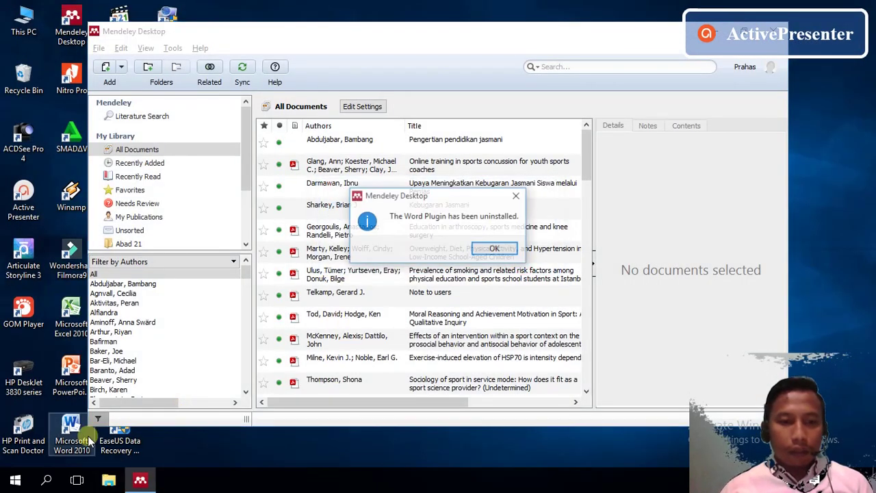
pyautogui.click(498, 248)
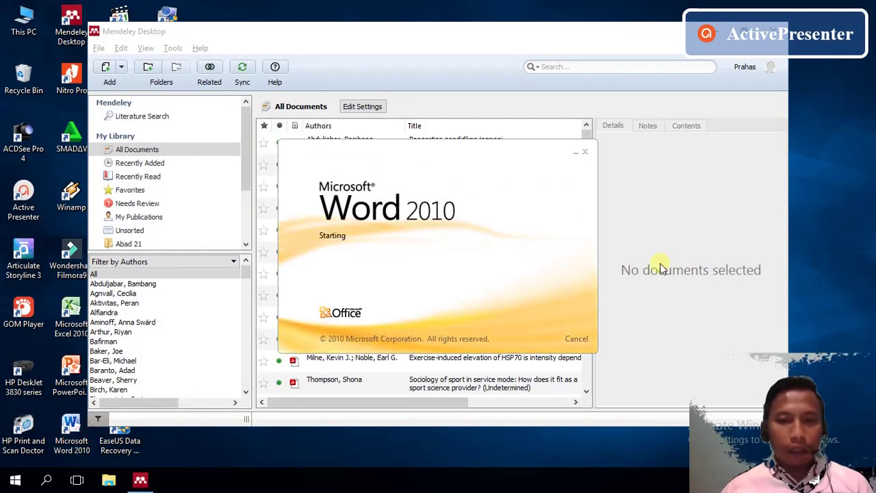
pyautogui.click(518, 249)
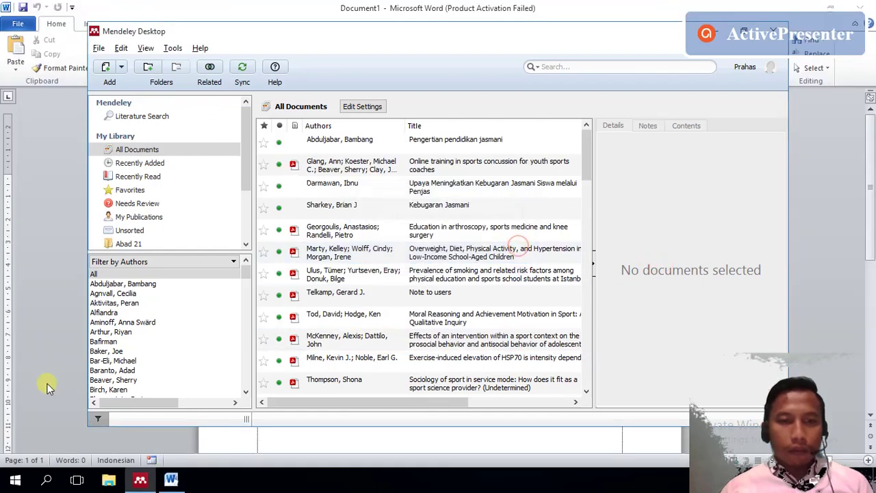
# - Check Word's References > Insert Citation list shows no Mendeley tools, then return to Mendeley
pyautogui.click(44, 379)
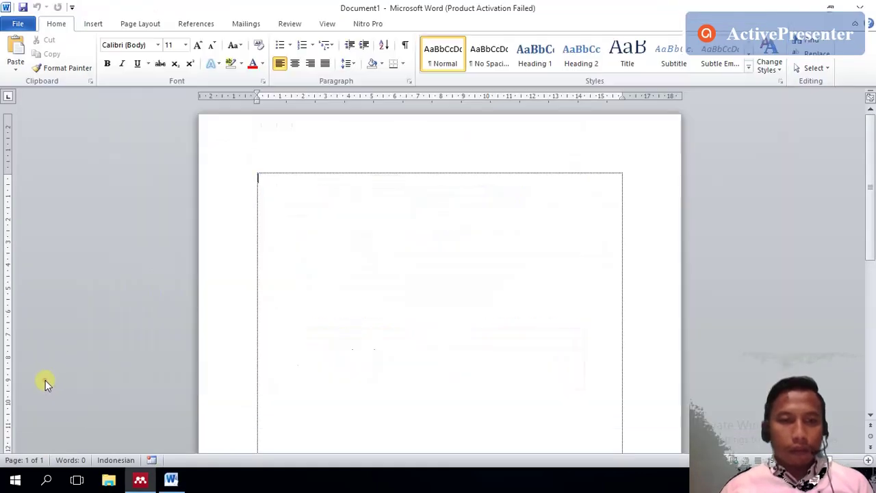
pyautogui.click(195, 24)
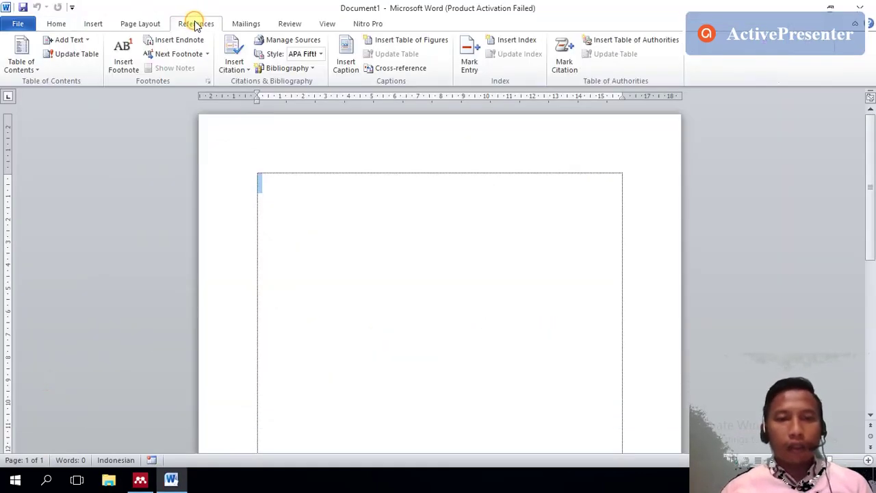
pyautogui.click(243, 71)
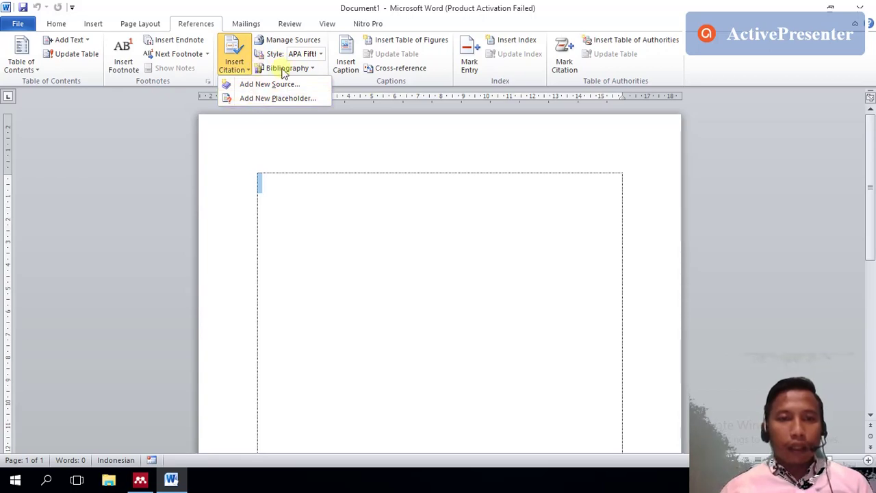
pyautogui.click(240, 217)
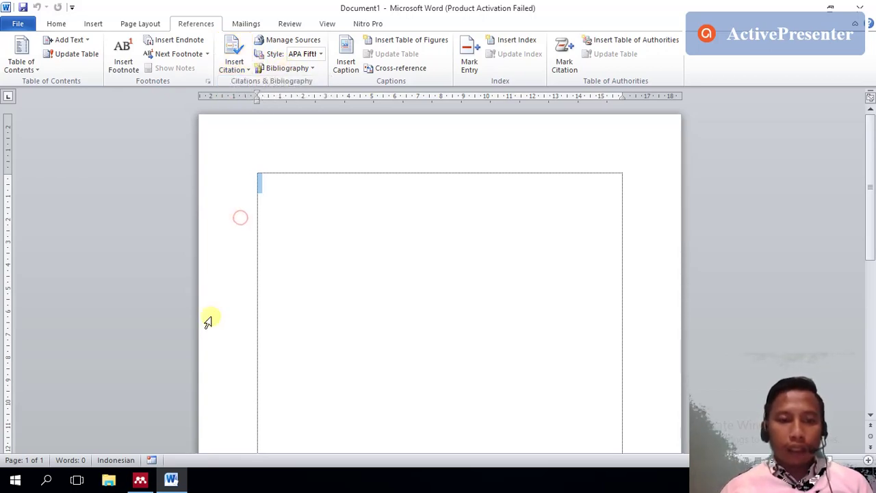
pyautogui.click(141, 481)
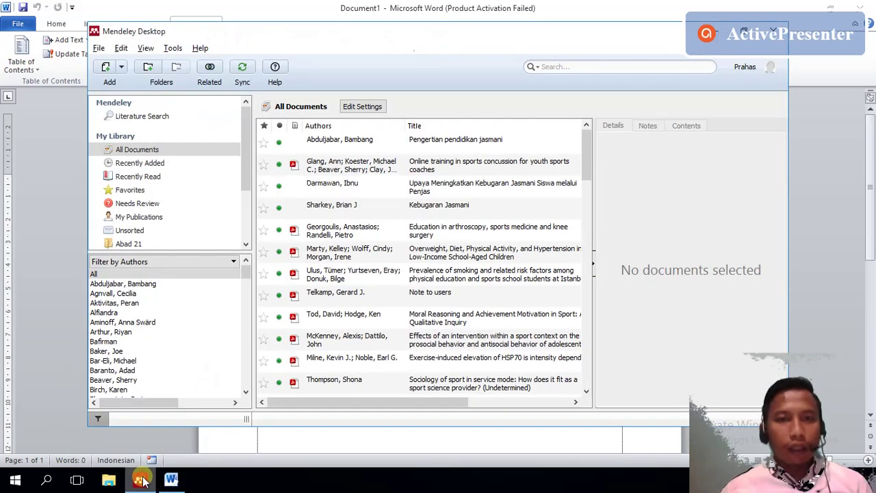
# - Try Tools > Install MS Word Plugin, letting Word close, and dismiss the failure message
pyautogui.click(173, 48)
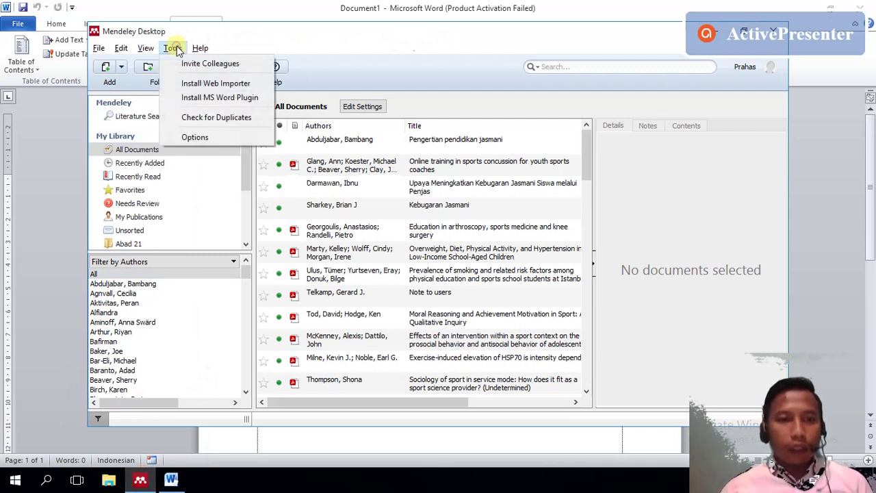
pyautogui.click(196, 97)
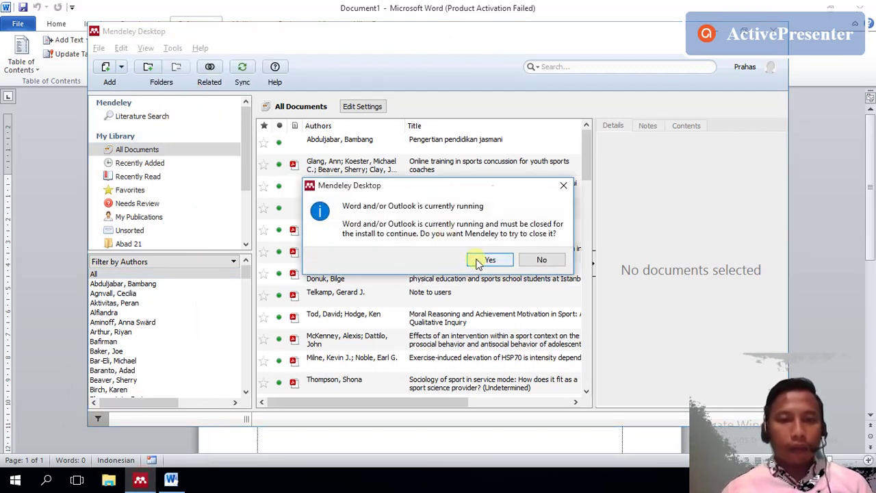
pyautogui.click(490, 259)
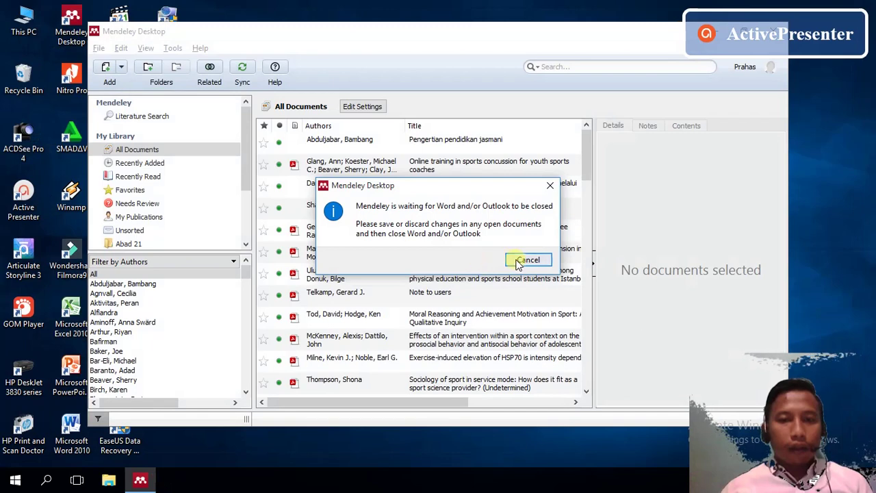
pyautogui.click(524, 261)
pyautogui.click(489, 255)
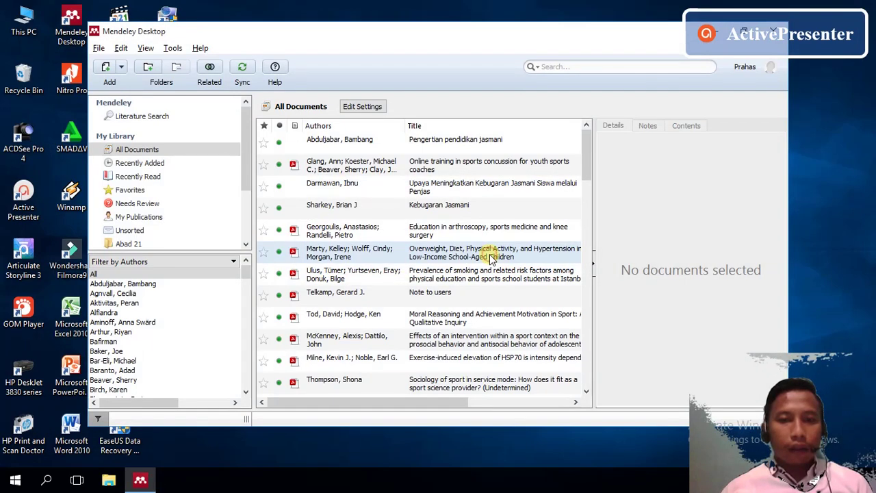
# - Retry the MS Word plugin install, acknowledge its success, and relaunch Word 2010
pyautogui.click(174, 49)
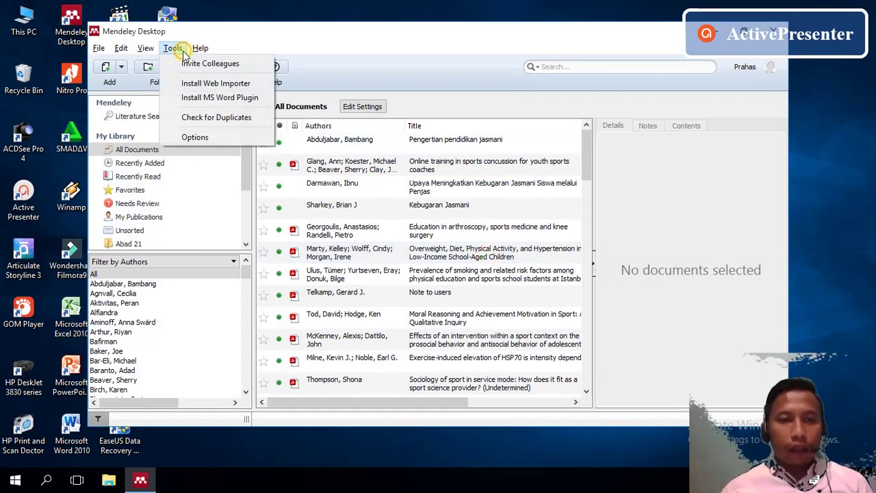
pyautogui.click(202, 97)
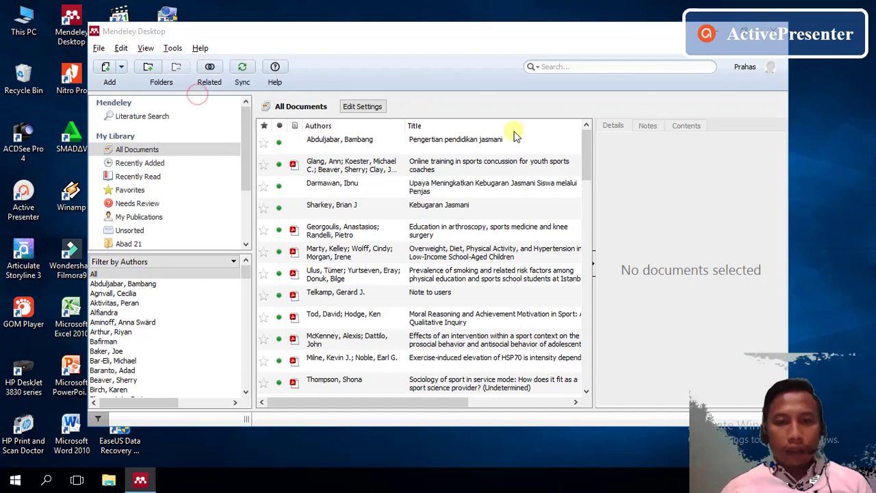
pyautogui.click(538, 342)
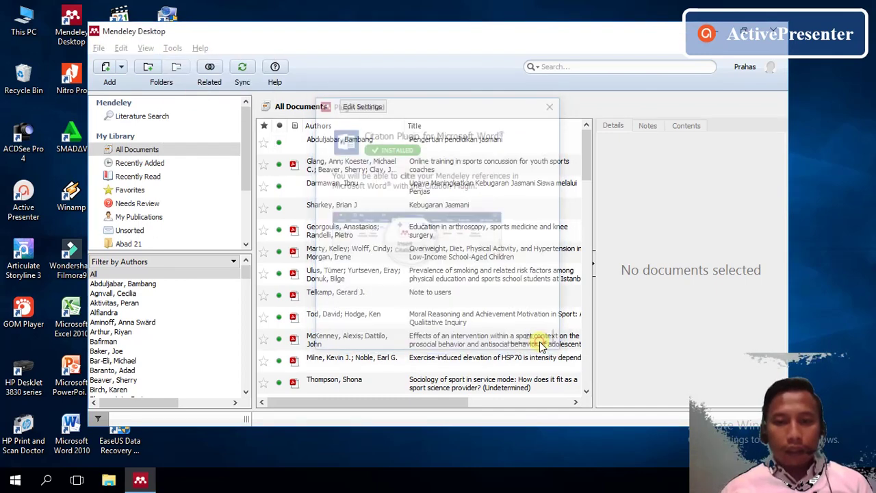
pyautogui.doubleClick(74, 430)
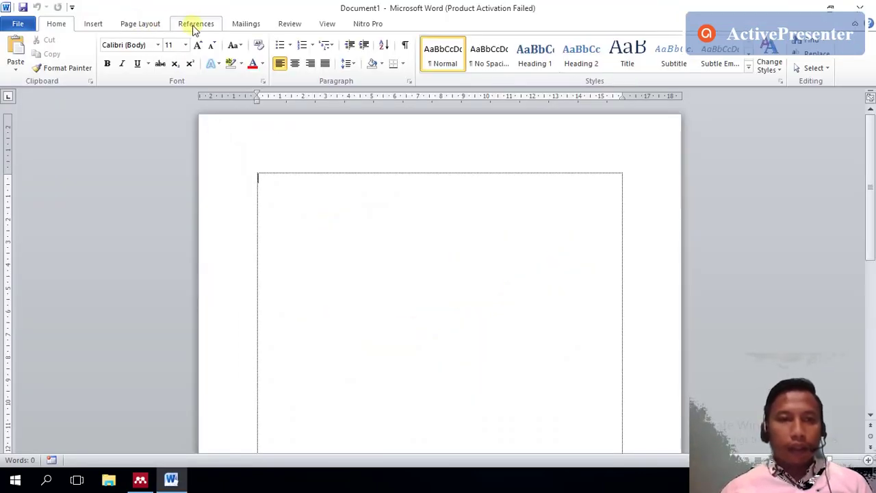
# - Confirm Word's References tab shows Mendeley Cite-O-Matic, close the Activation Wizard, and return to Mendeley Desktop
pyautogui.doubleClick(192, 24)
pyautogui.click(192, 24)
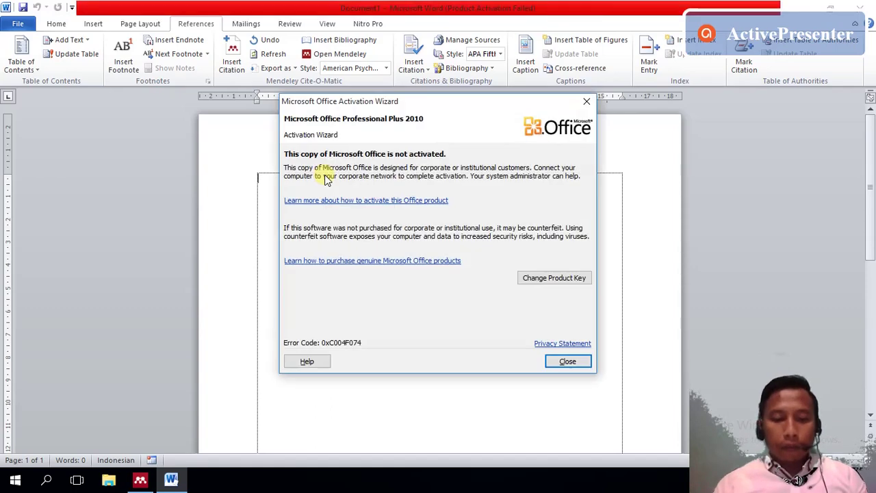
pyautogui.click(556, 361)
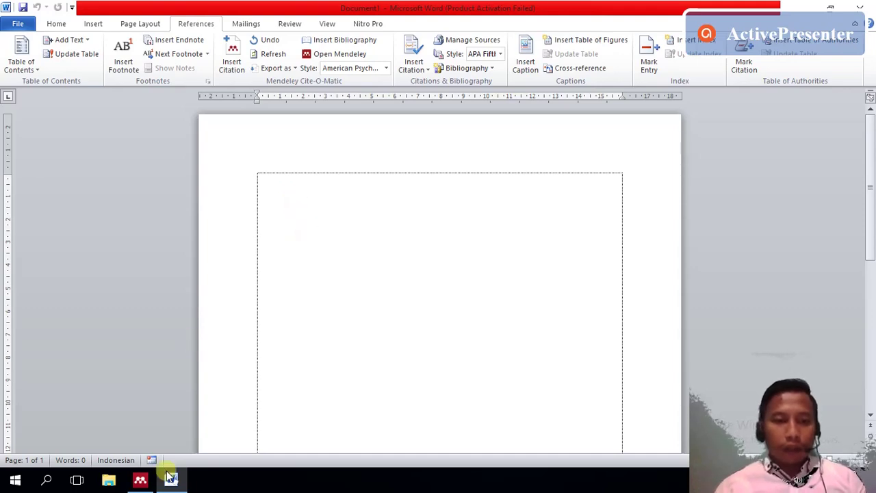
pyautogui.click(141, 480)
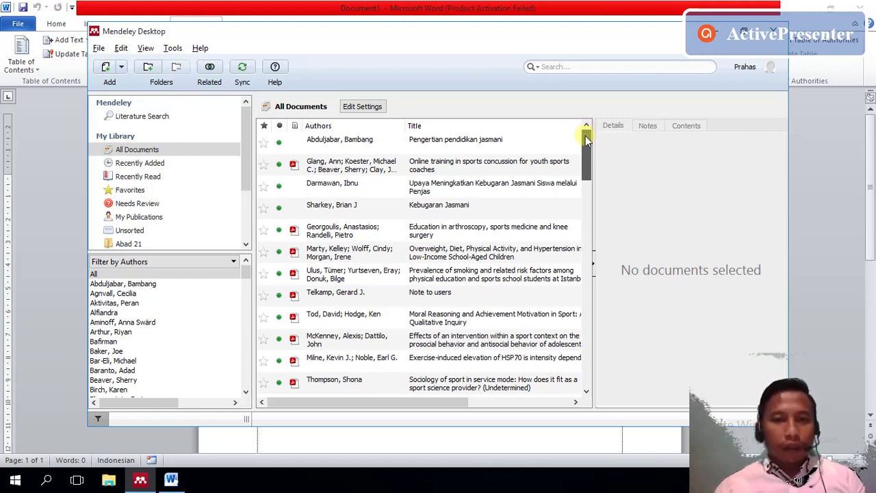
# - Select 'Pengertian pendidikan jasmani' (2011, Ilmu Pendidikan) in All Documents to view its details
pyautogui.moveTo(585, 135); pyautogui.dragTo(586, 147)
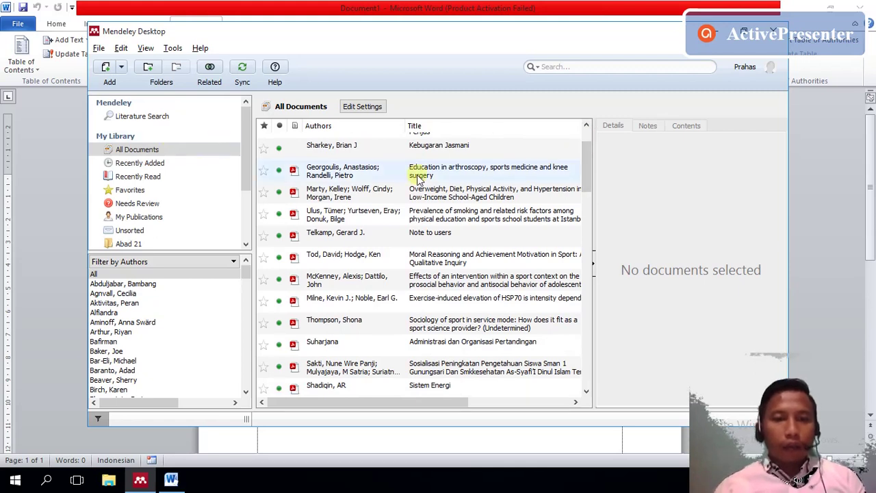
pyautogui.moveTo(587, 152); pyautogui.dragTo(585, 140)
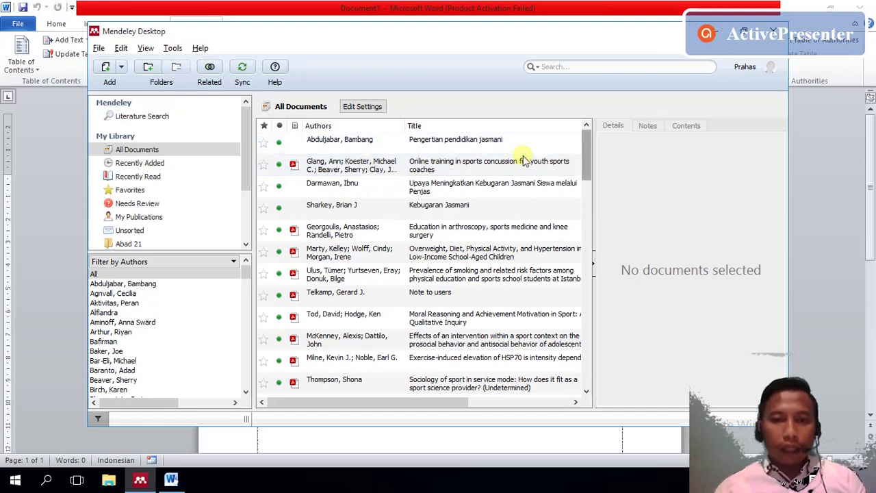
pyautogui.click(421, 145)
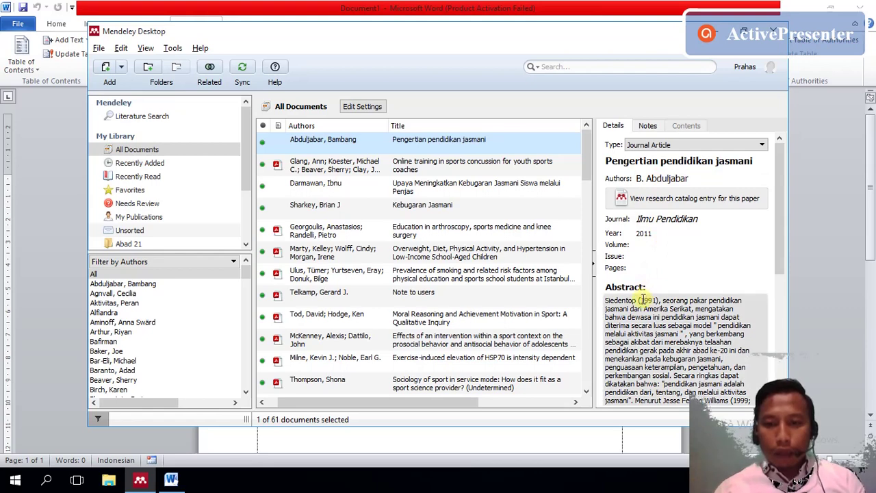
# - Select 'Online training in sports concussion for youth sports coaches' and open its PDF in a new tab
pyautogui.moveTo(775, 251); pyautogui.dragTo(776, 174)
pyautogui.click(482, 145)
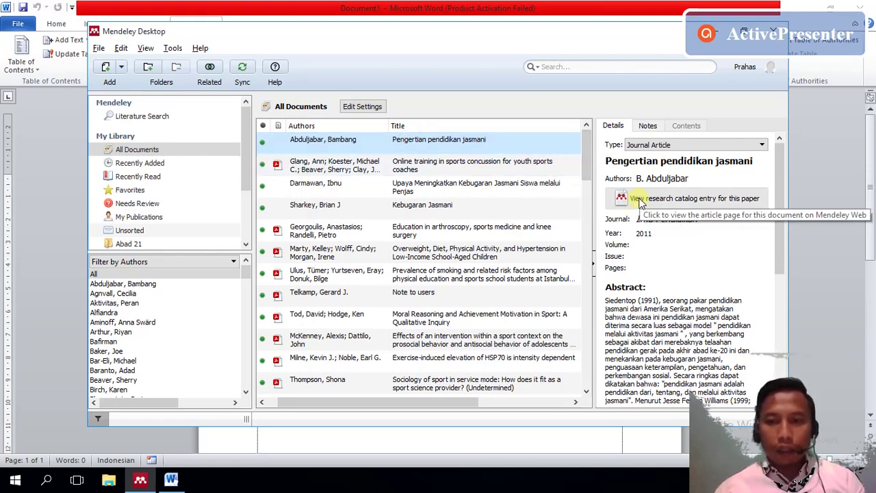
pyautogui.click(368, 170)
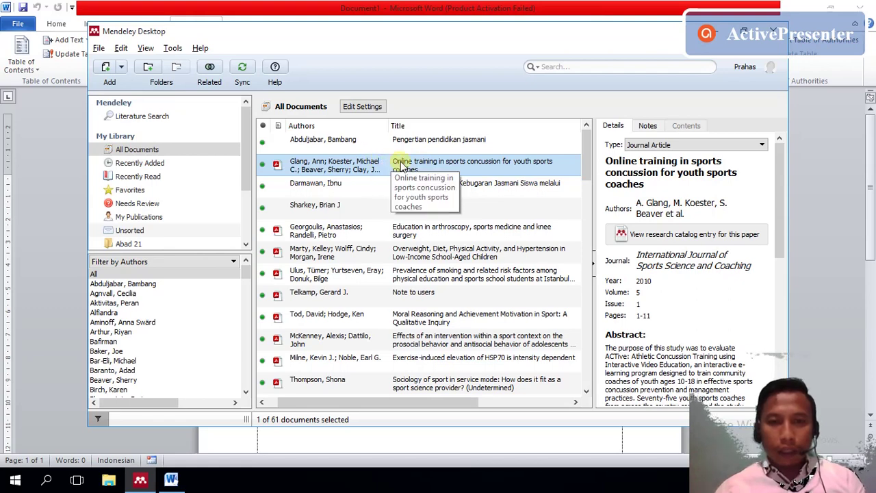
pyautogui.click(403, 165)
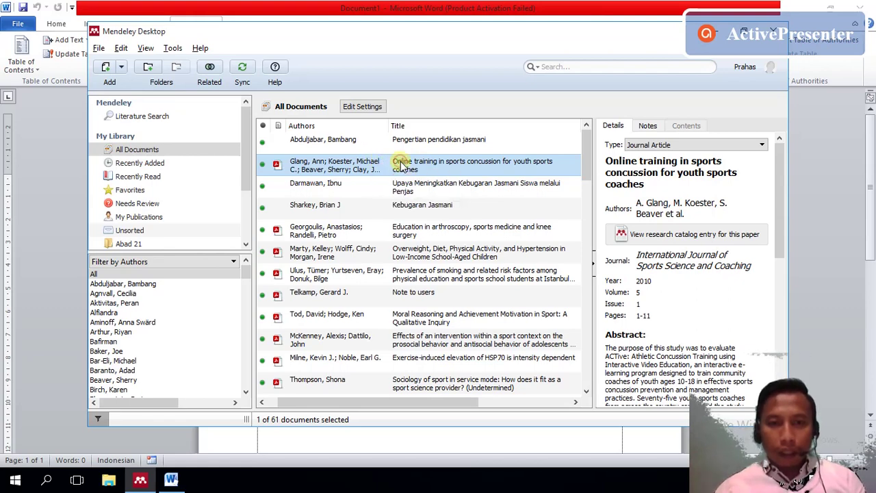
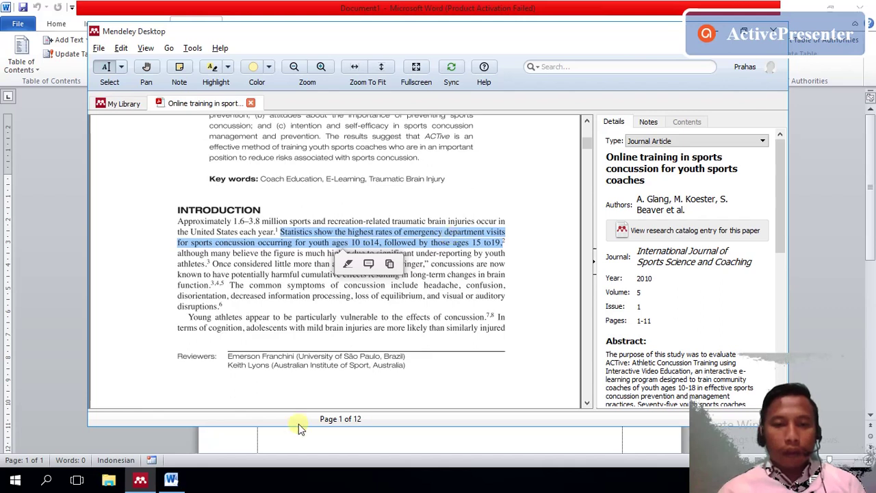
# - Switch from the Glang concussion article in Mendeley back to the empty Word document
pyautogui.moveTo(177, 481)
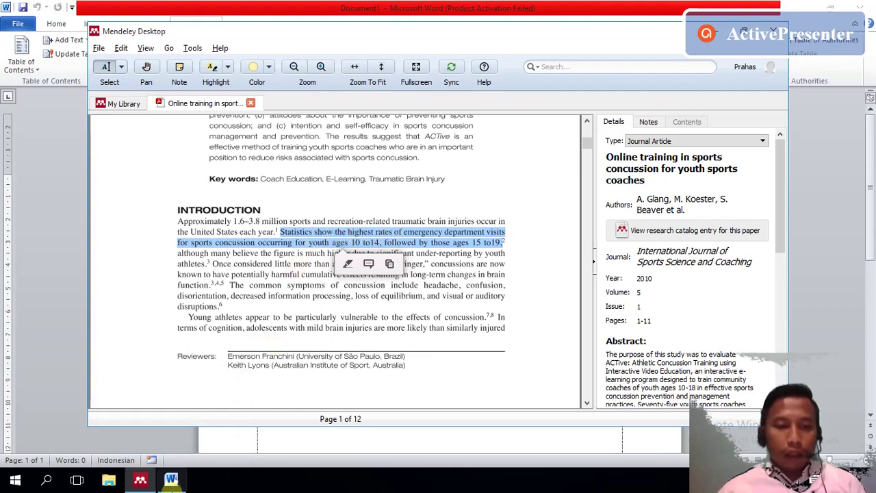
pyautogui.click(170, 481)
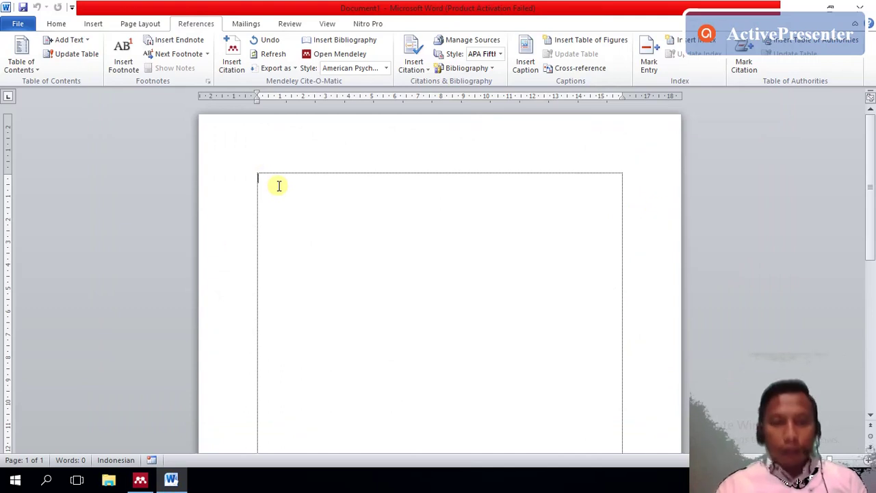
# - Paste the sports concussion emergency-visit statistics sentence into Word and start a Mendeley citation
pyautogui.hotkey('ctrl', 'v')
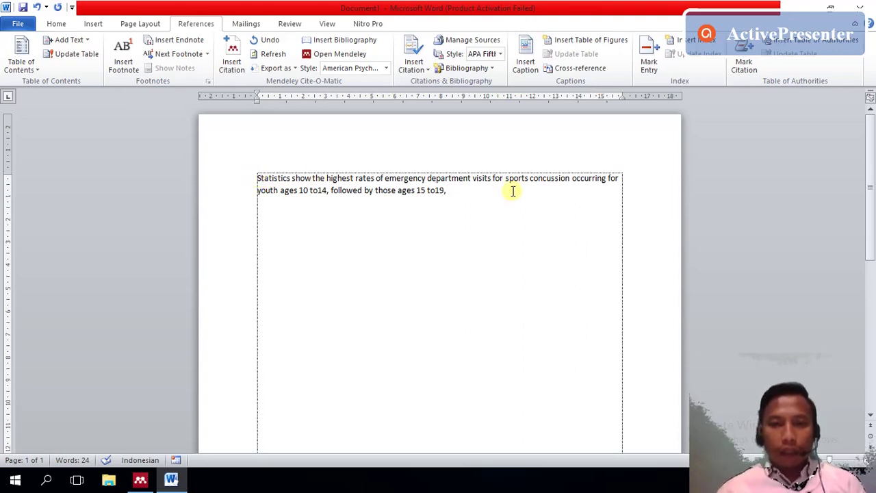
pyautogui.click(234, 66)
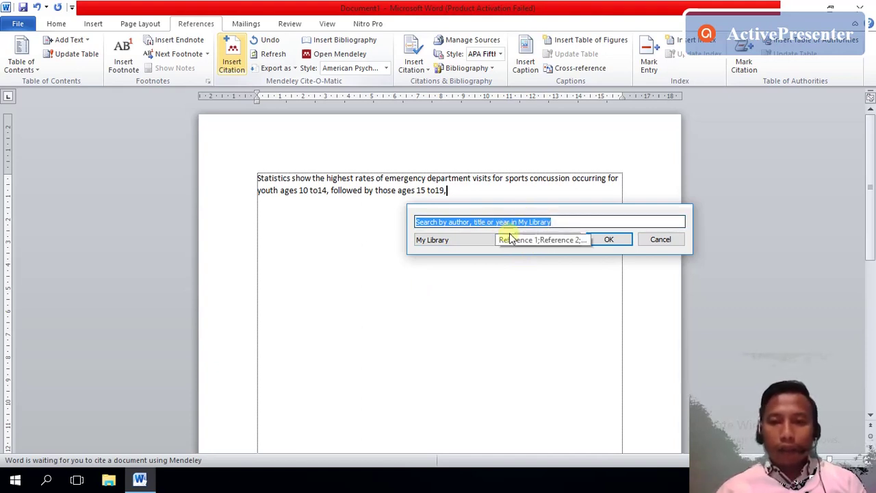
# - Search 'gla' and insert the Glang 2010 'Online training in sports concussion' citation after the sentence
pyautogui.click(524, 239)
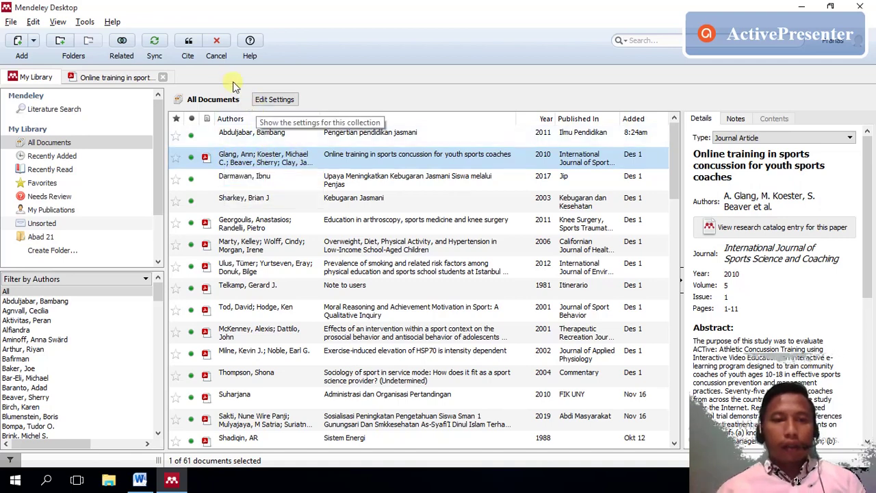
pyautogui.click(140, 480)
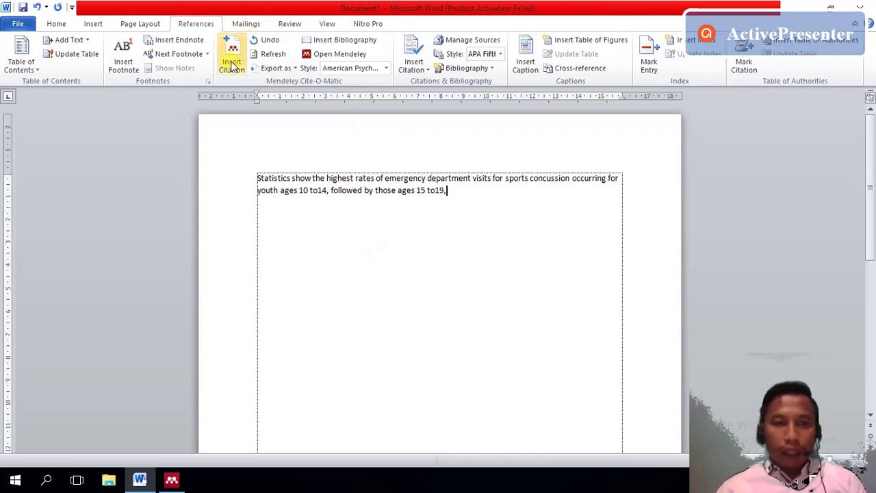
pyautogui.click(233, 66)
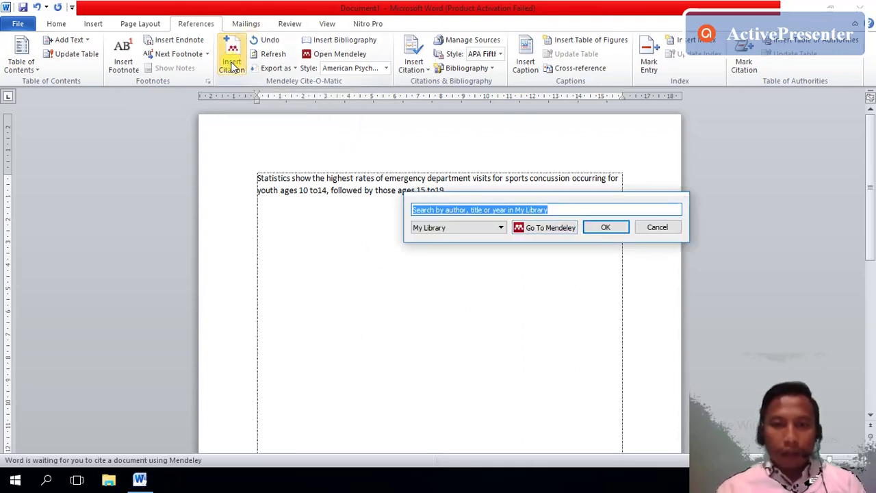
pyautogui.write('g')
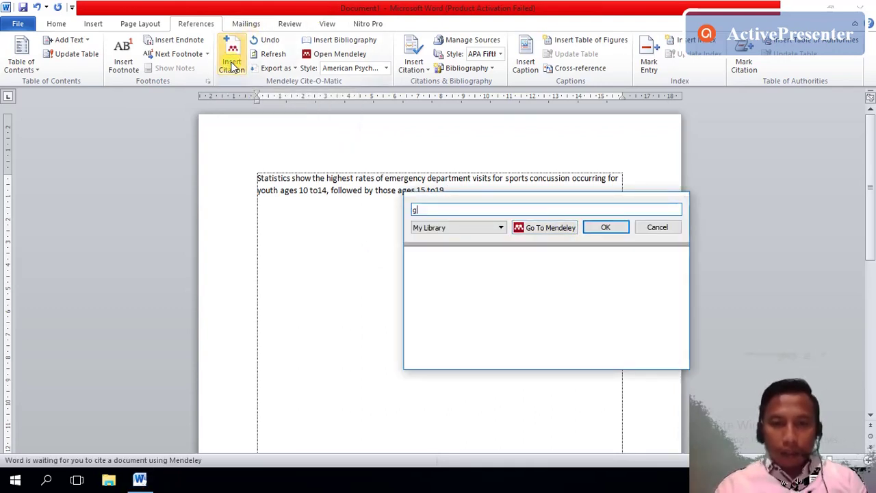
pyautogui.write('lan')
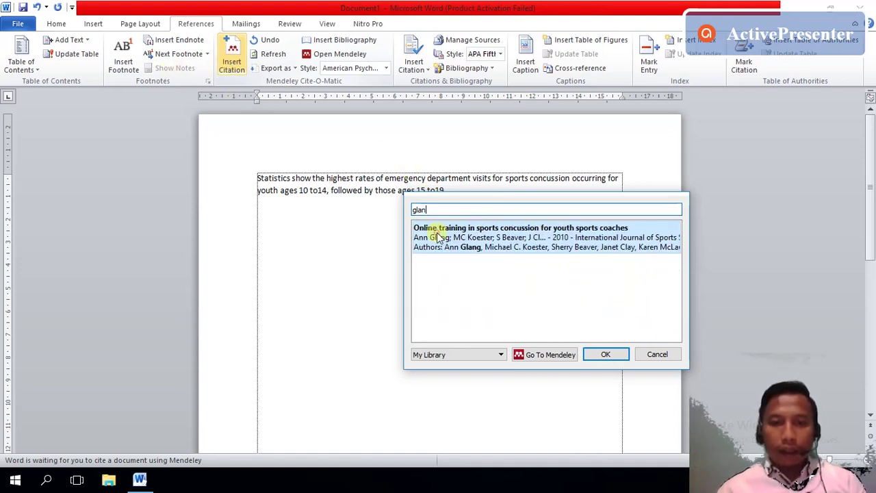
pyautogui.click(438, 236)
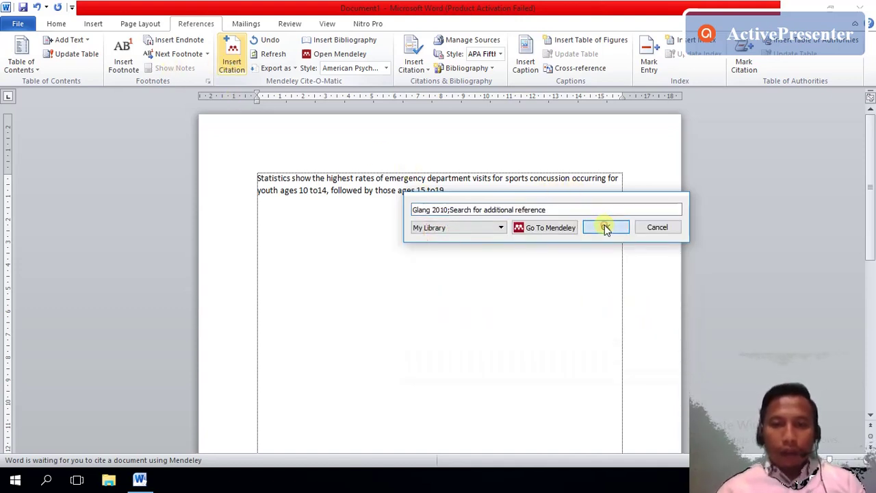
pyautogui.click(606, 228)
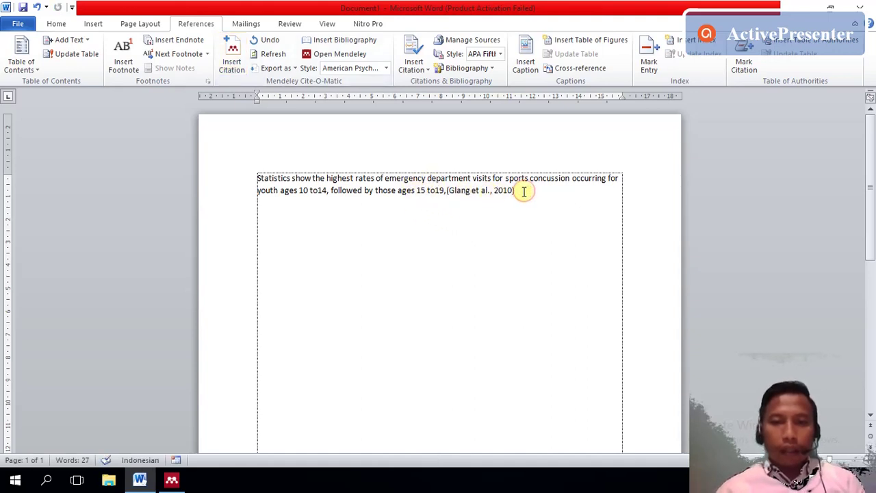
# - Add ': 1' to the citation, reading (Glang et al., 2010: 1), and keep the manual edit
pyautogui.click(452, 190)
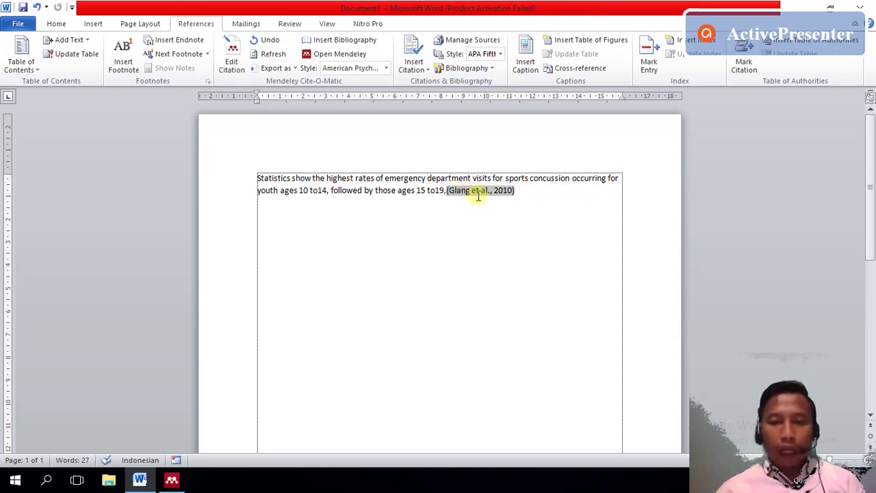
pyautogui.click(514, 193)
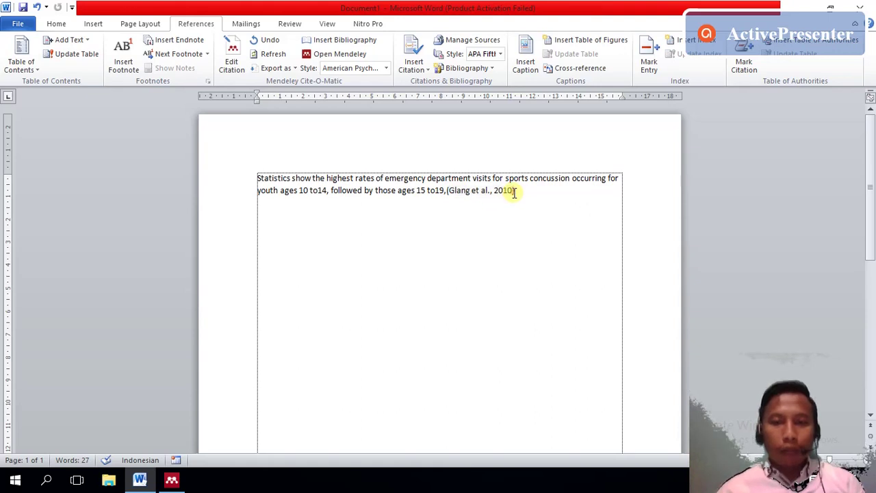
pyautogui.moveTo(513, 193); pyautogui.dragTo(510, 194)
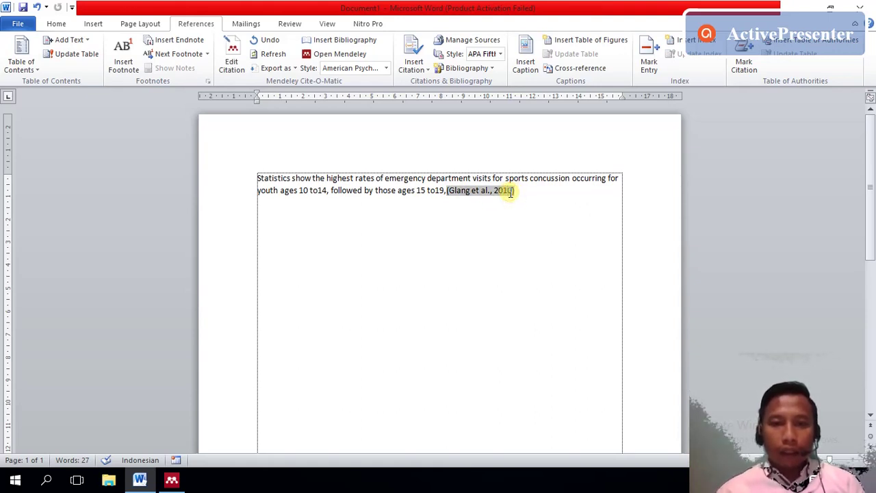
pyautogui.click(516, 192)
pyautogui.click(512, 192)
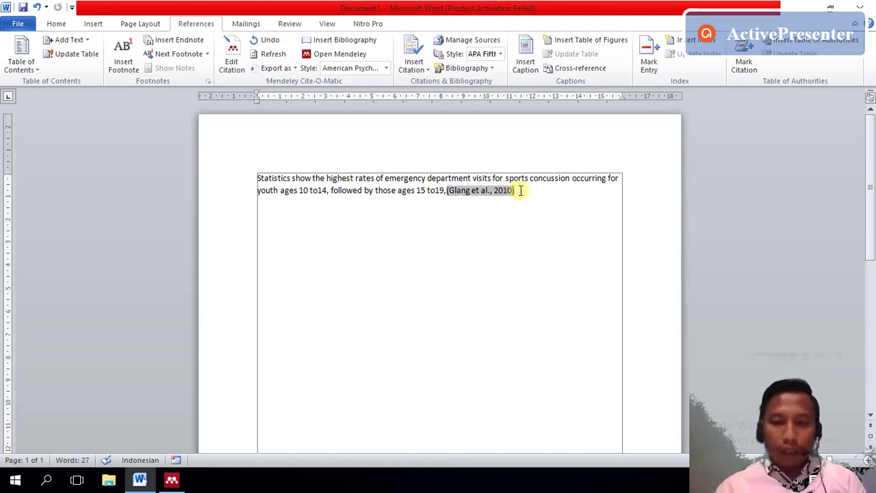
pyautogui.write(': 1')
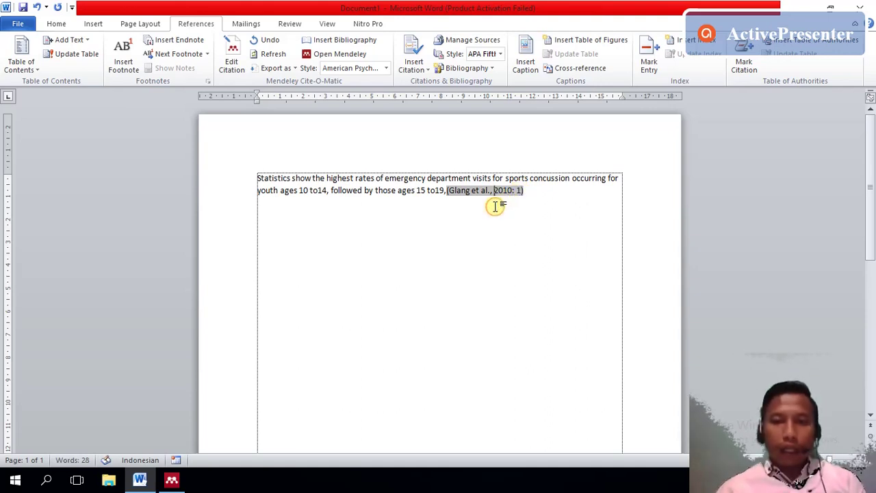
pyautogui.click(520, 191)
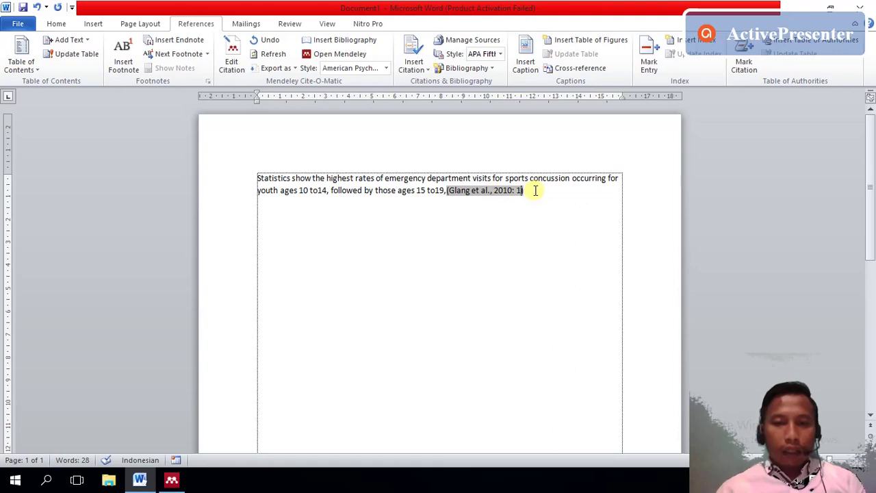
pyautogui.click(535, 191)
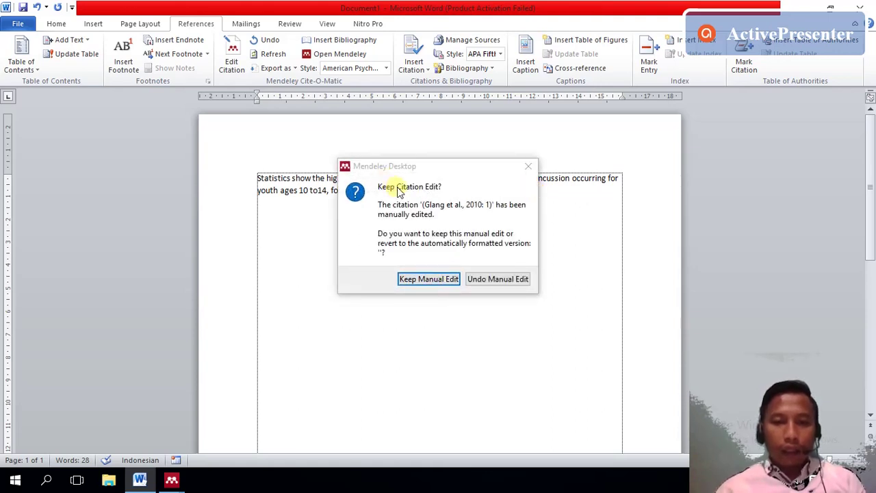
pyautogui.click(449, 279)
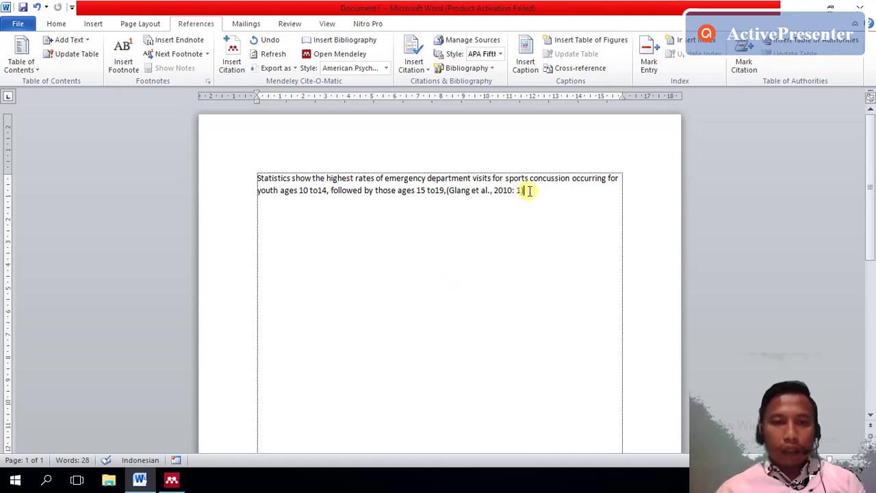
pyautogui.write(')')
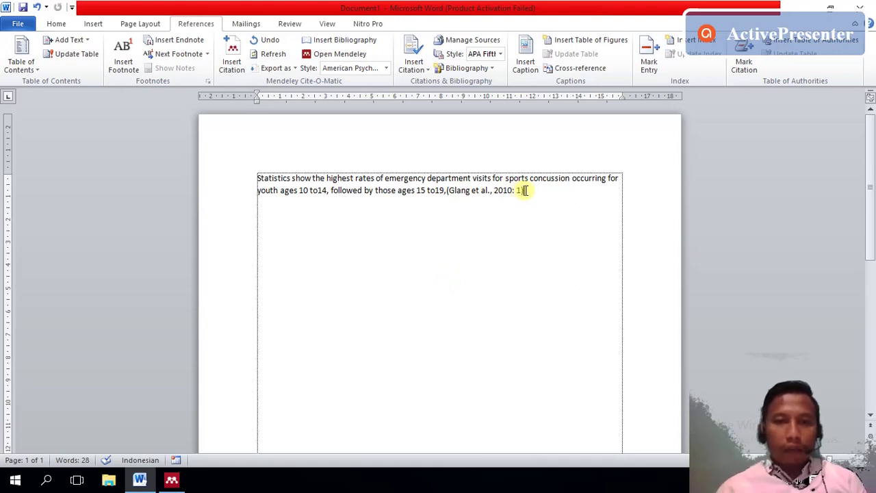
pyautogui.click(171, 480)
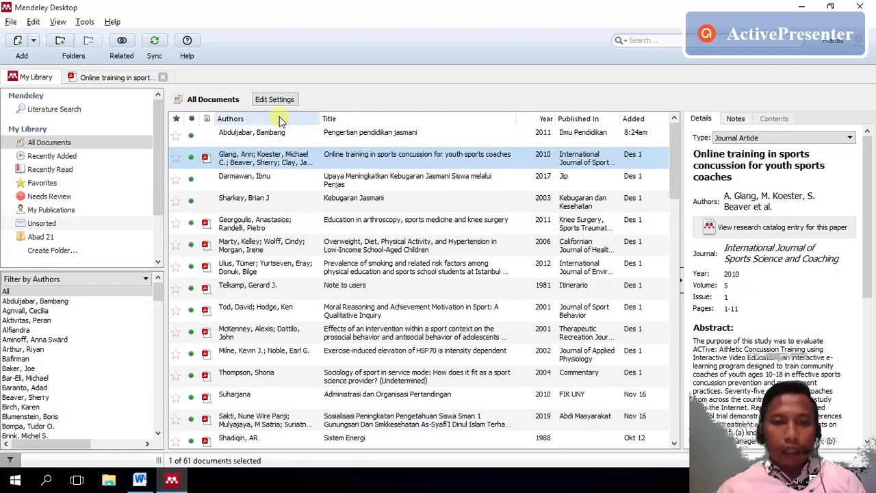
# - Start a new paragraph under the quote reading 'Statistik menunjukkan ......'
pyautogui.click(106, 77)
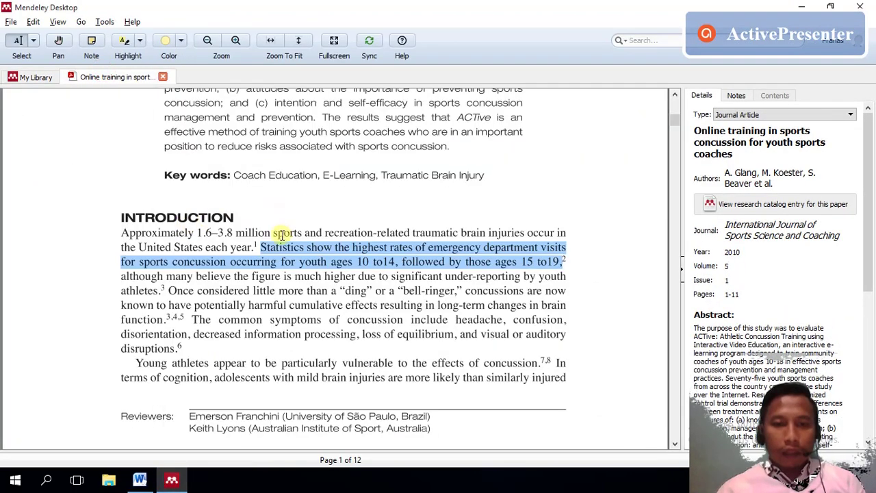
pyautogui.click(139, 480)
pyautogui.press('Return')
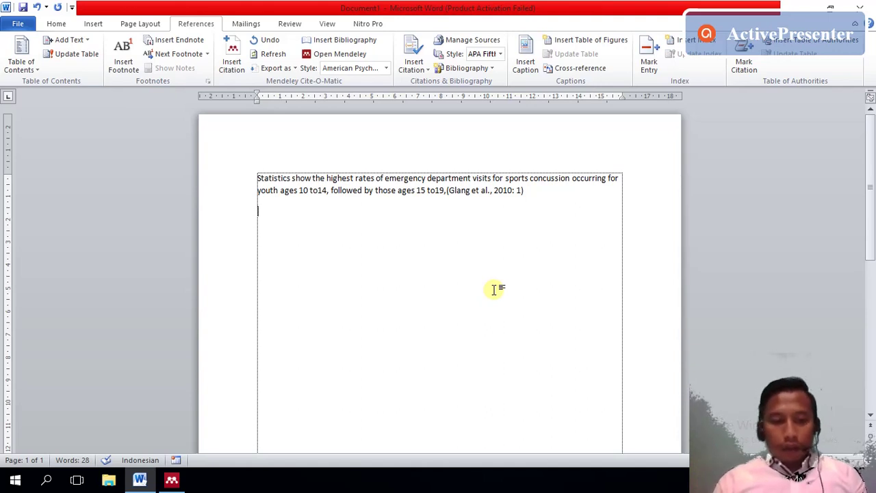
pyautogui.write('S')
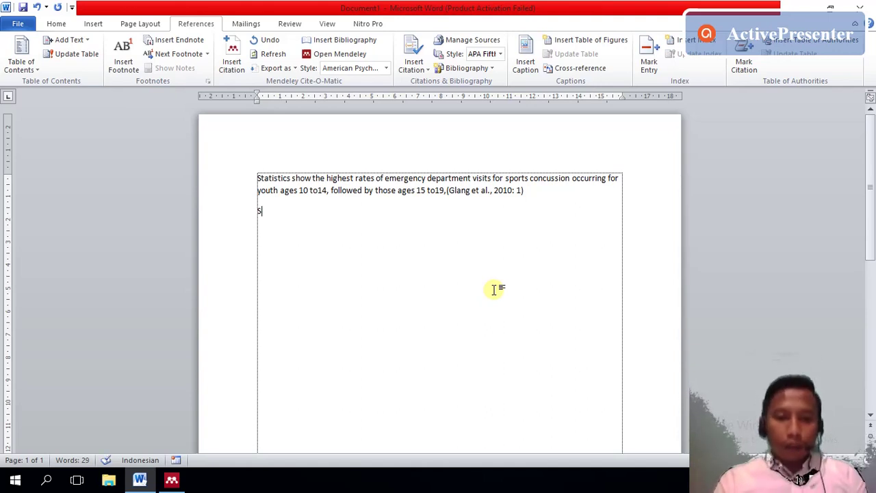
pyautogui.write('tat')
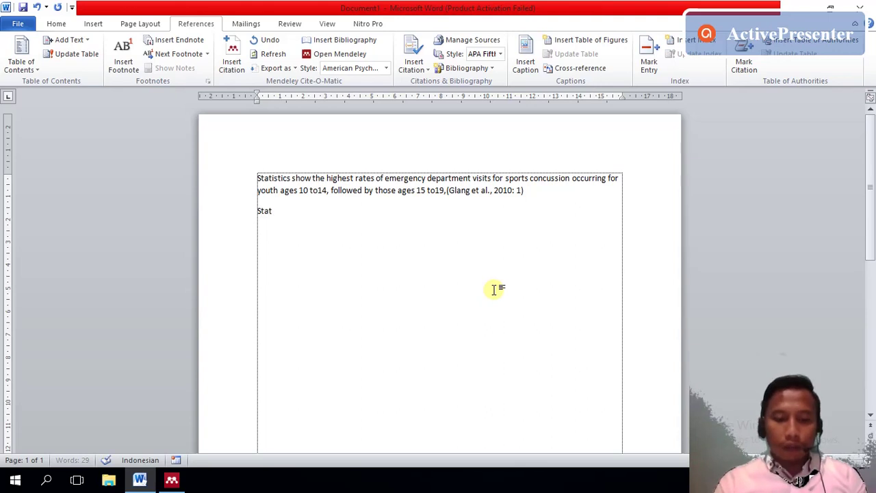
pyautogui.write('is')
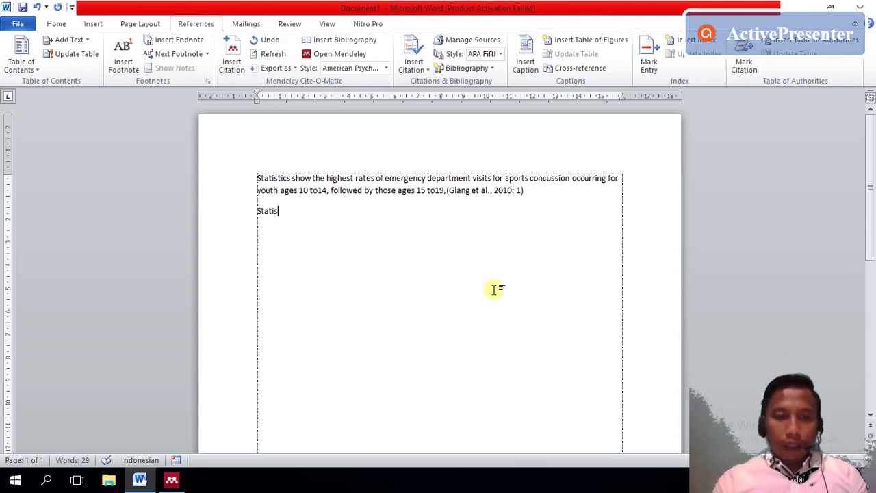
pyautogui.write('tik')
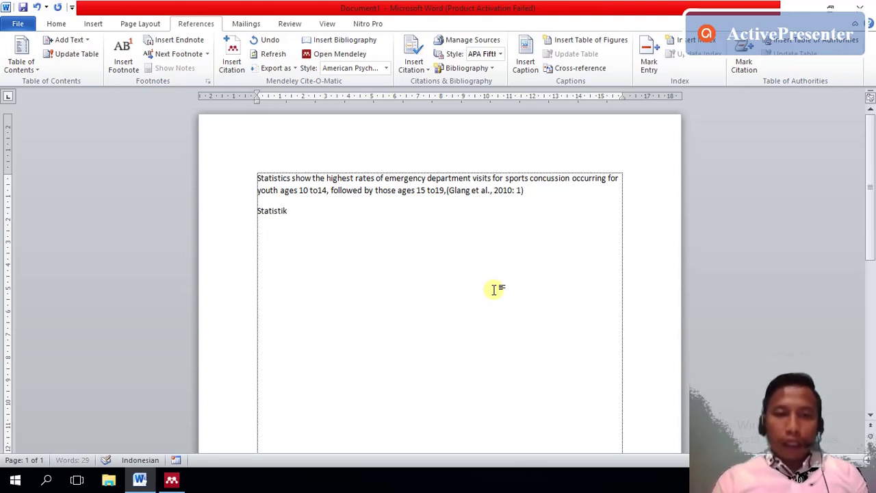
pyautogui.write(' me')
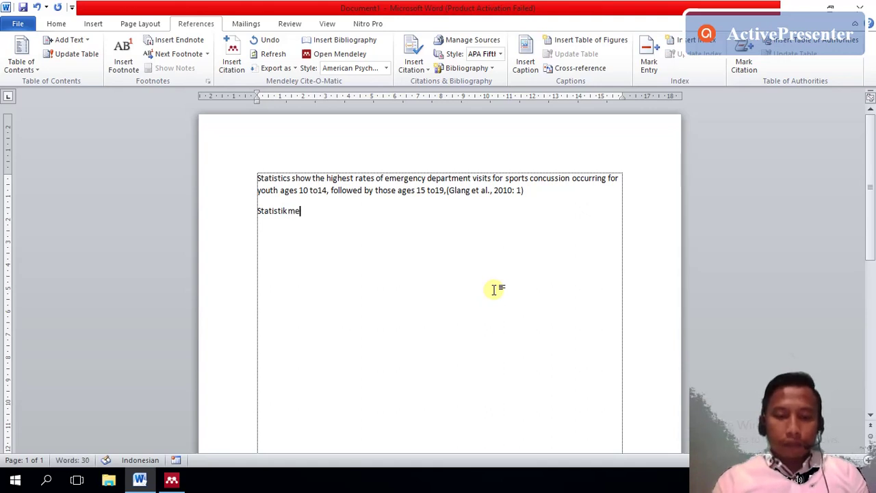
pyautogui.write('nunjukkan ')
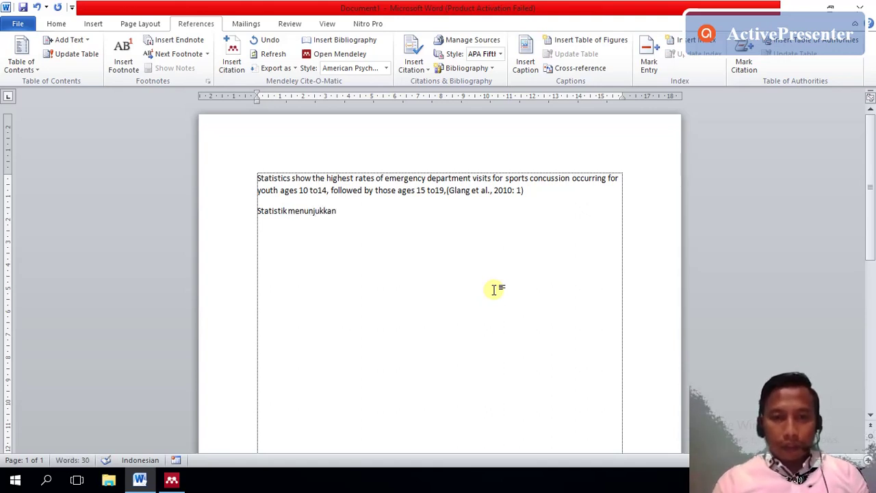
pyautogui.write('......')
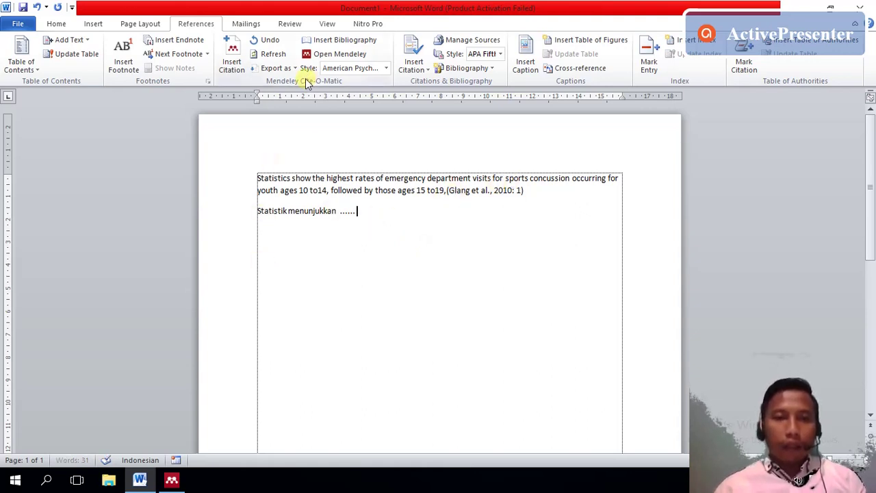
# - Clear the marked passage, return to the Mendeley library, and select the Glang et al. 2010 entry
pyautogui.click(171, 479)
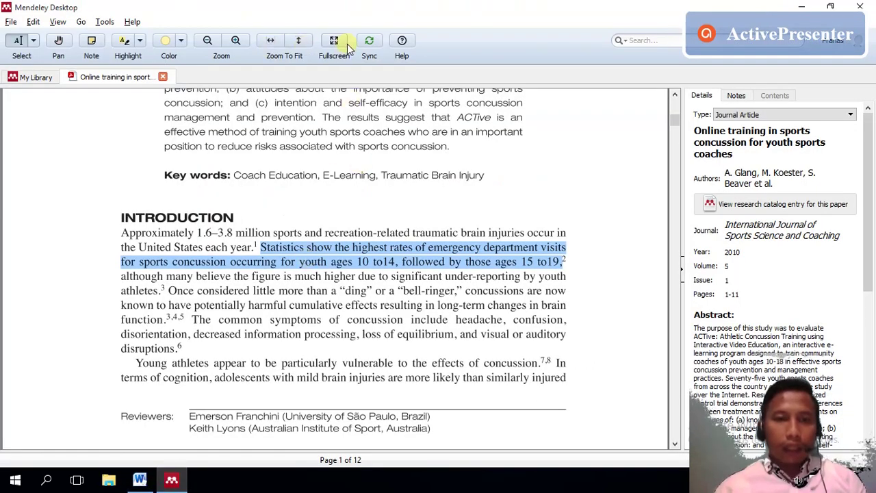
pyautogui.click(270, 234)
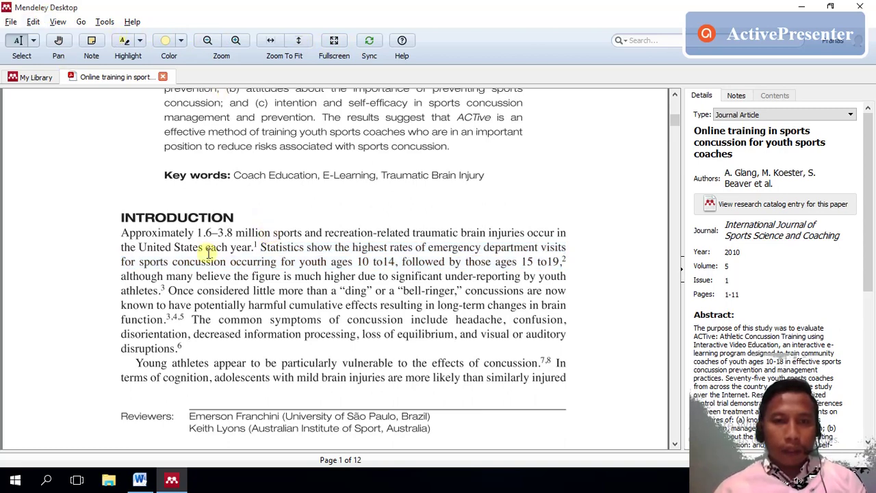
pyautogui.click(15, 76)
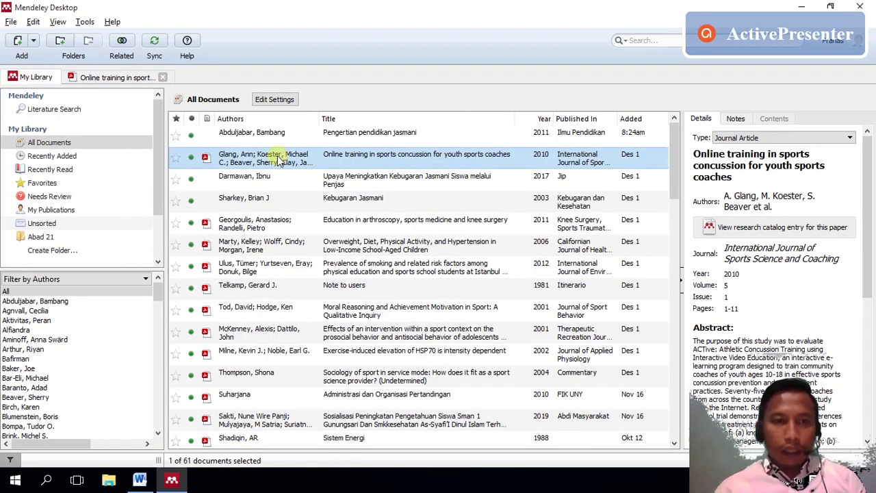
pyautogui.click(385, 153)
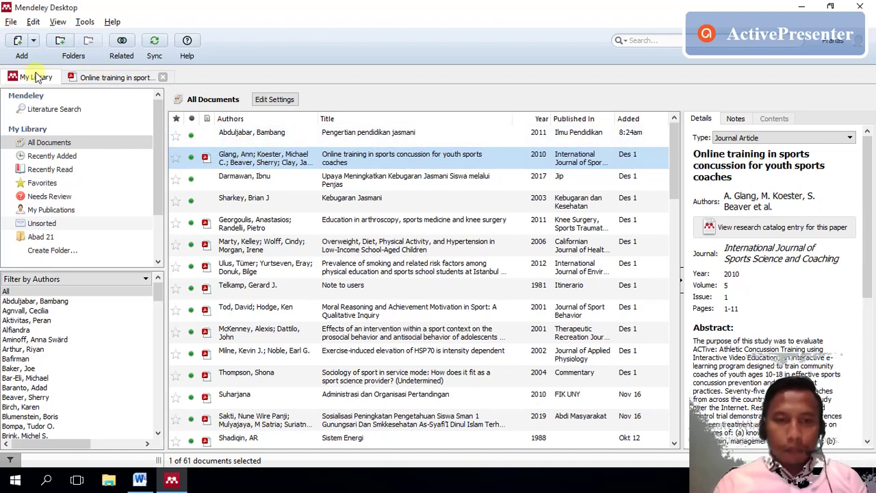
pyautogui.click(156, 481)
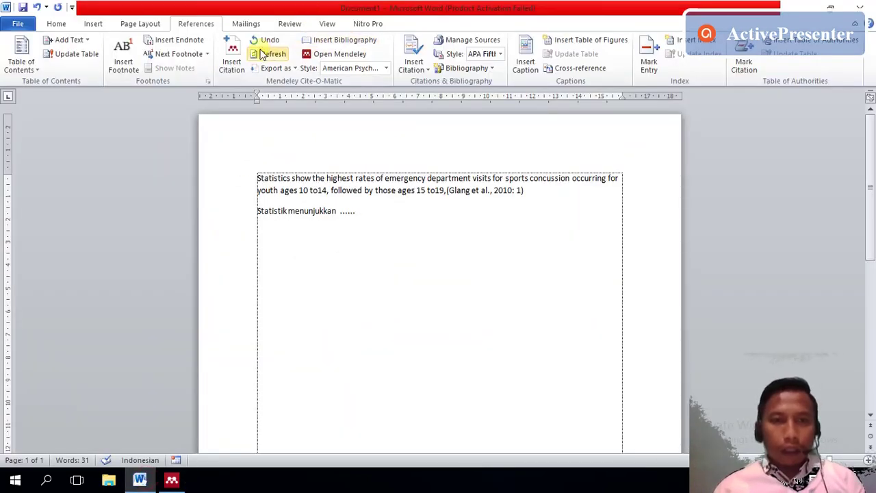
# - Start a Mendeley citation for the paraphrase line and choose Go To Mendeley
pyautogui.click(235, 59)
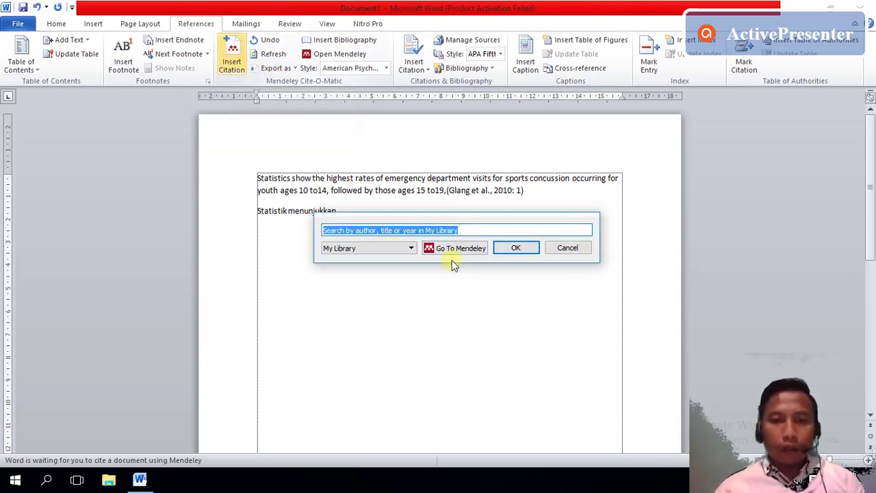
pyautogui.click(448, 251)
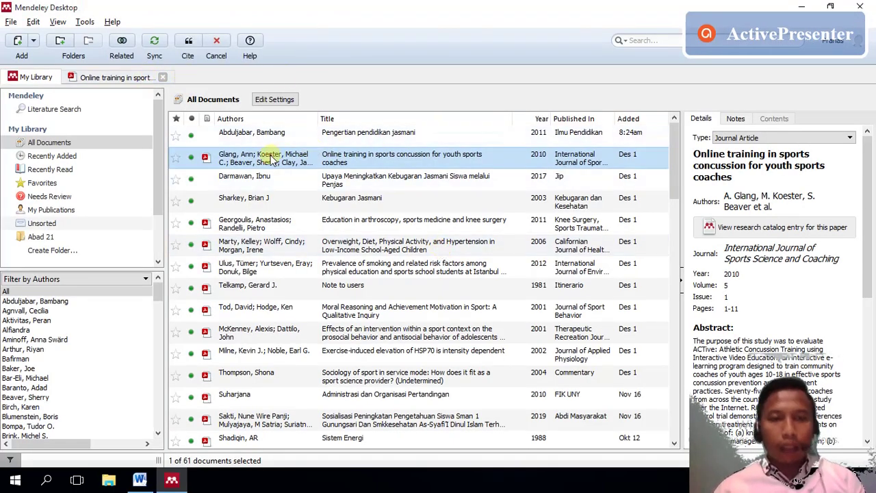
# - Select the statistics passage in the Glang PDF and cite it as (Glang et al., 2010)
pyautogui.click(103, 76)
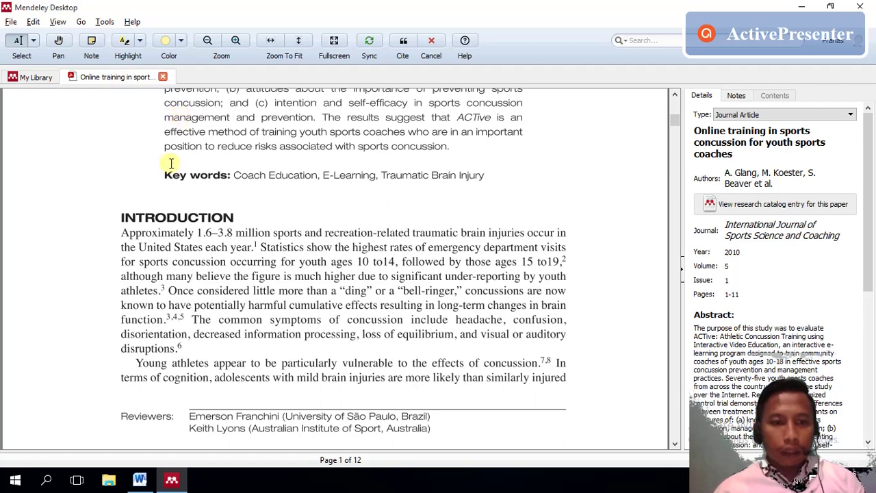
pyautogui.moveTo(400, 249); pyautogui.dragTo(514, 263)
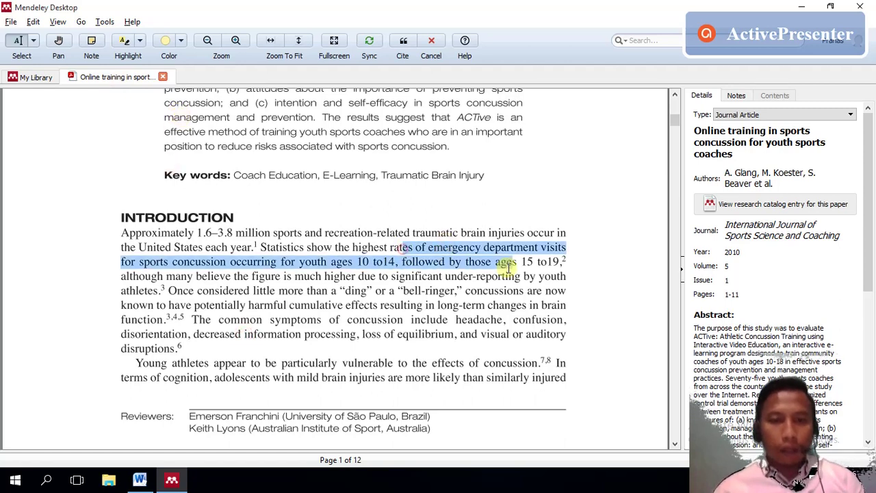
pyautogui.click(403, 42)
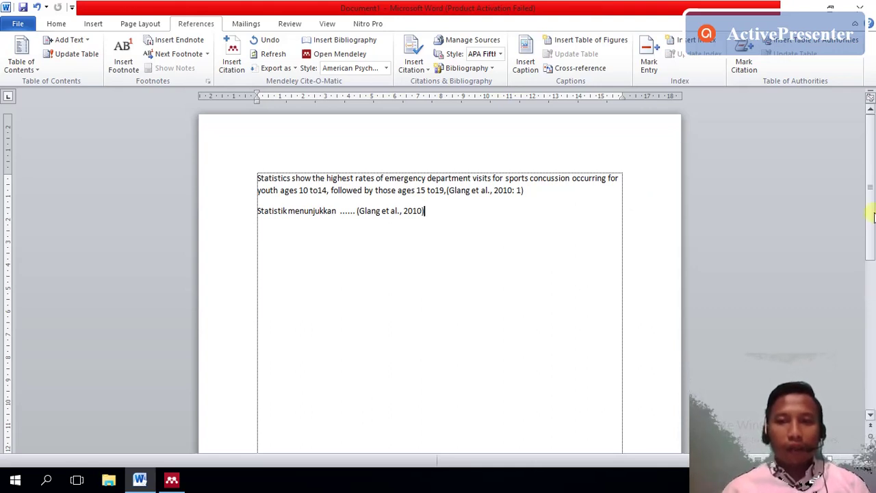
# - Insert a page break below the paraphrase to start a second page for the bibliography
pyautogui.scroll(-2, 873, 234)
pyautogui.scroll(2, 873, 235)
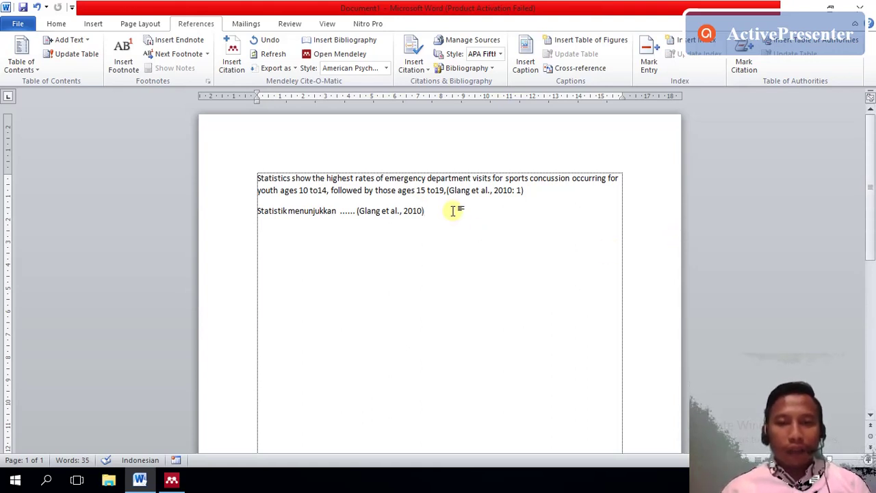
pyautogui.scroll(-2, 871, 219)
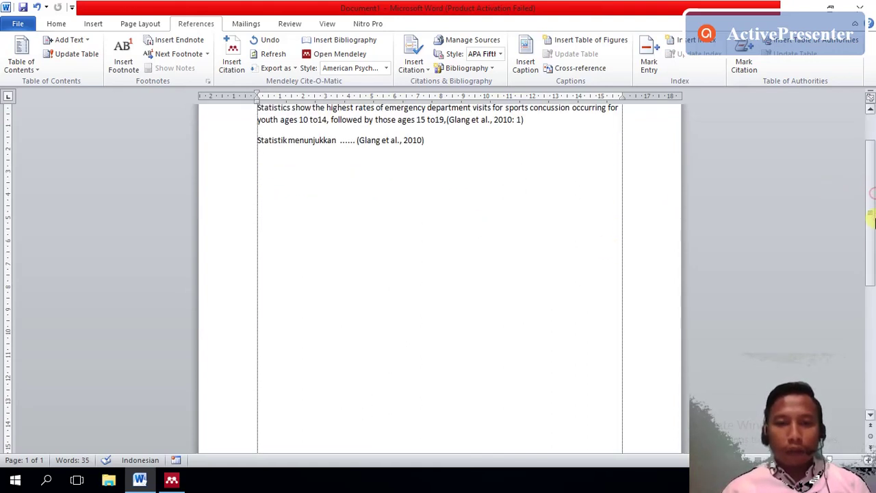
pyautogui.press('Return')
pyautogui.press('Return')
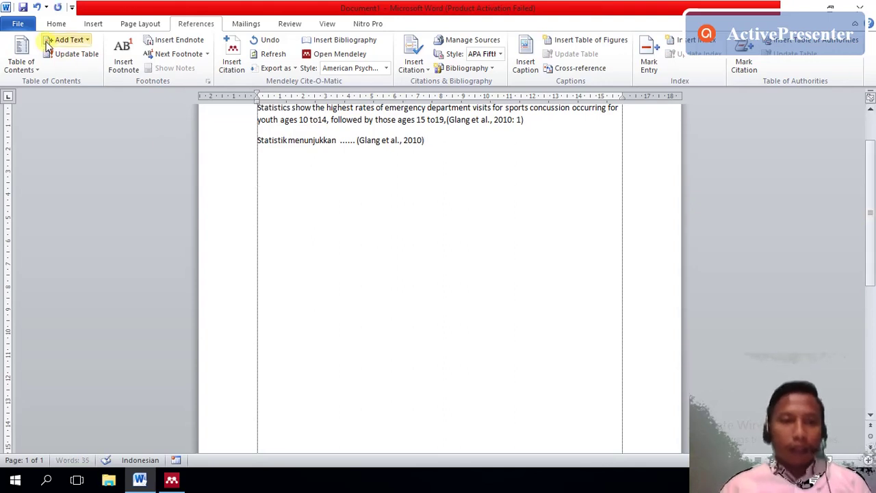
pyautogui.click(60, 24)
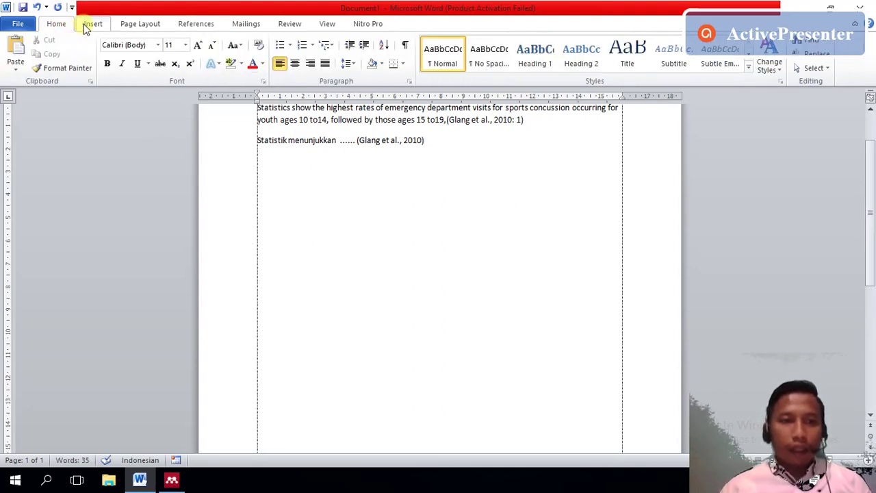
pyautogui.click(85, 26)
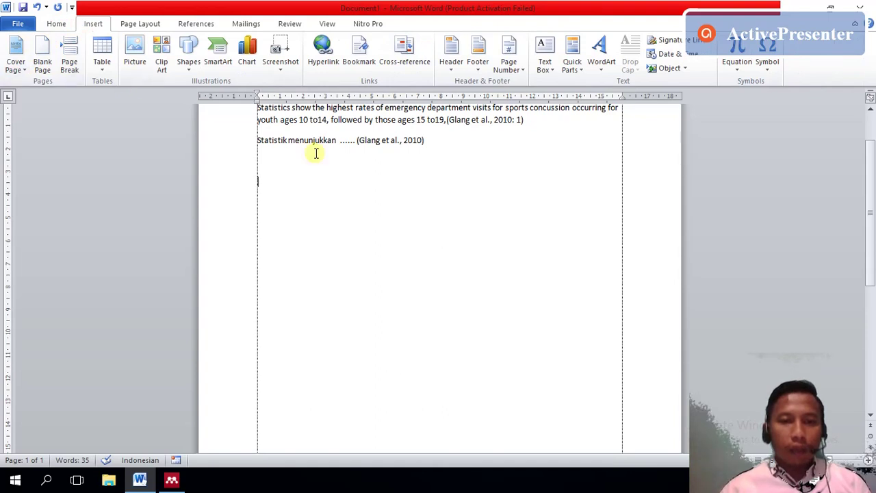
pyautogui.click(71, 61)
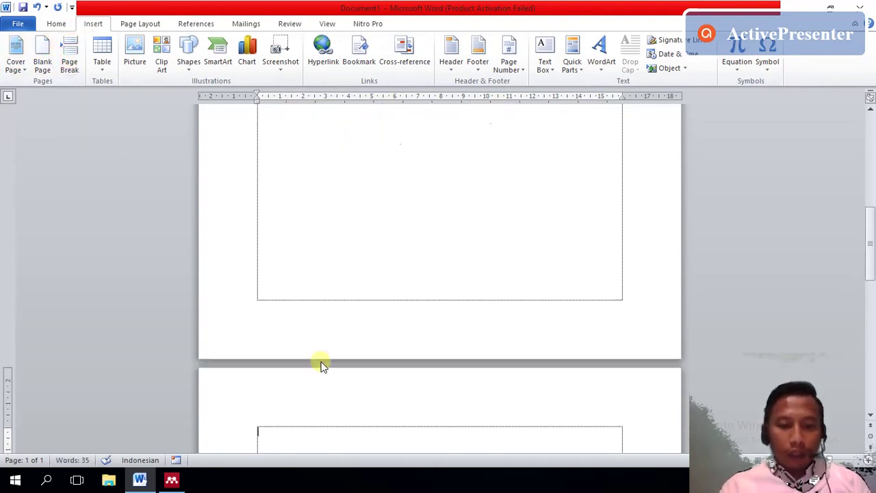
# - Type a centred, bold 'DAFTAR PUSTAKA' heading on page 2, cancelling the save prompt
pyautogui.write('DAFT')
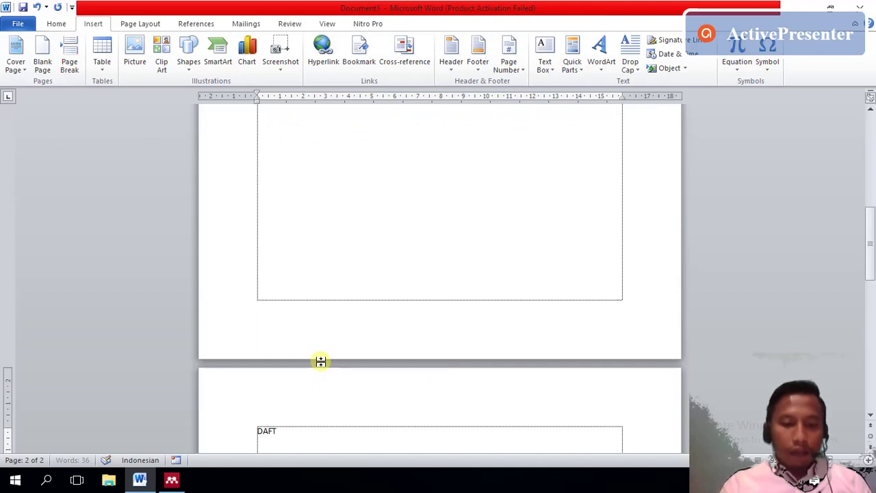
pyautogui.write('AR PUSTAKA')
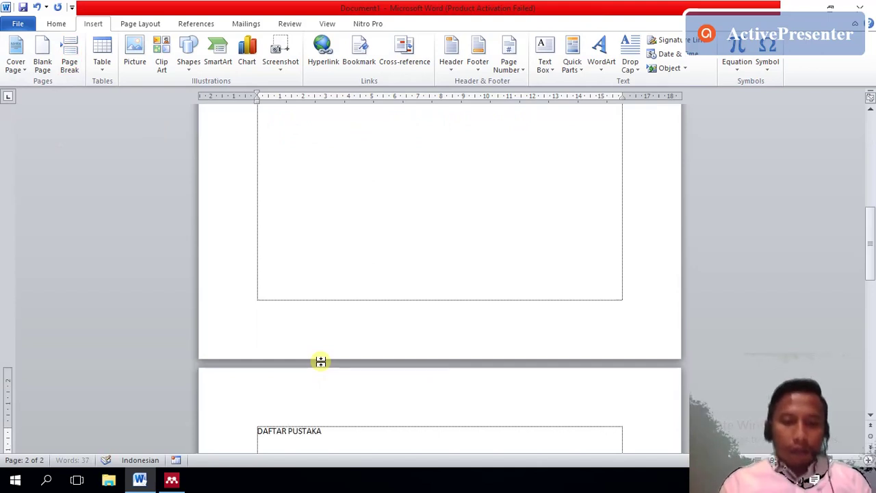
pyautogui.hotkey('ctrl', 'e')
pyautogui.hotkey('ctrl', 'w')
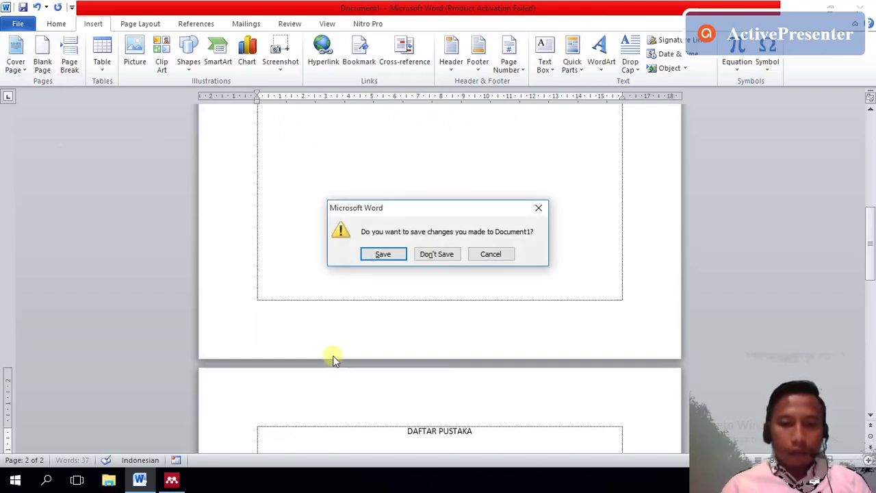
pyautogui.click(494, 256)
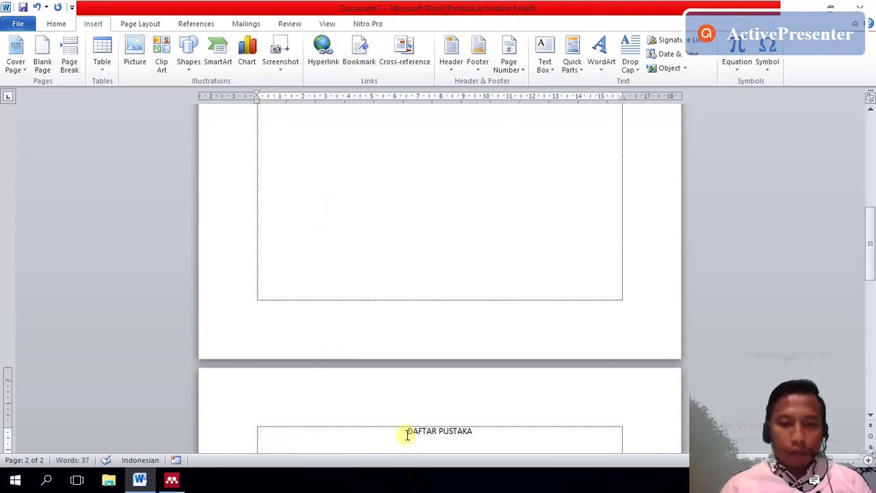
pyautogui.moveTo(407, 432); pyautogui.dragTo(467, 429)
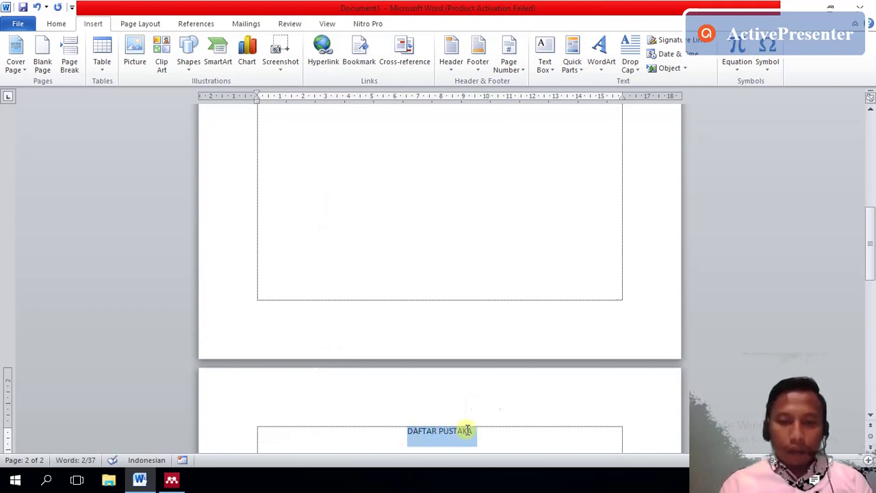
pyautogui.hotkey('ctrl', 'b')
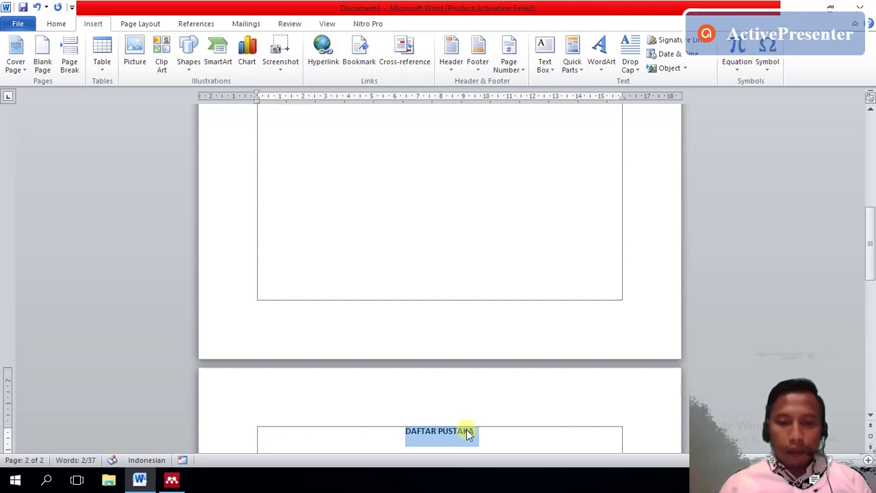
pyautogui.click(467, 433)
pyautogui.press('Return')
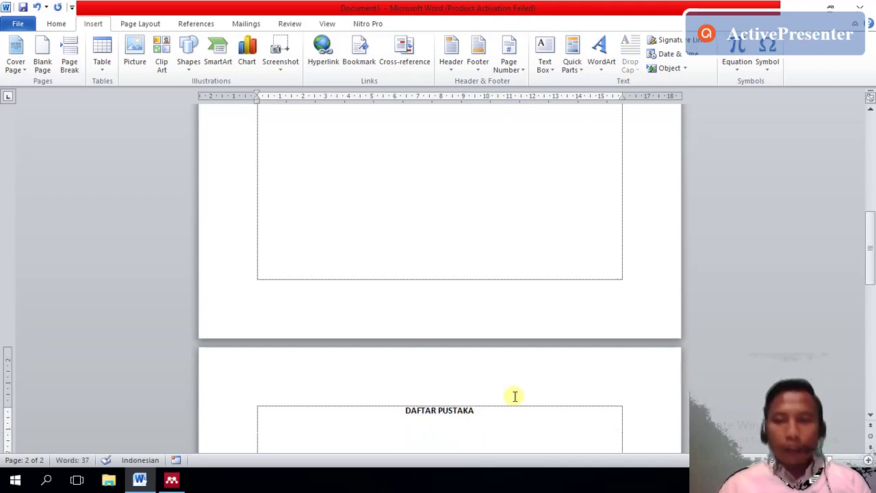
# - Place the cursor below the paraphrase citation, then switch to Mendeley for another source
pyautogui.moveTo(870, 230); pyautogui.dragTo(871, 136)
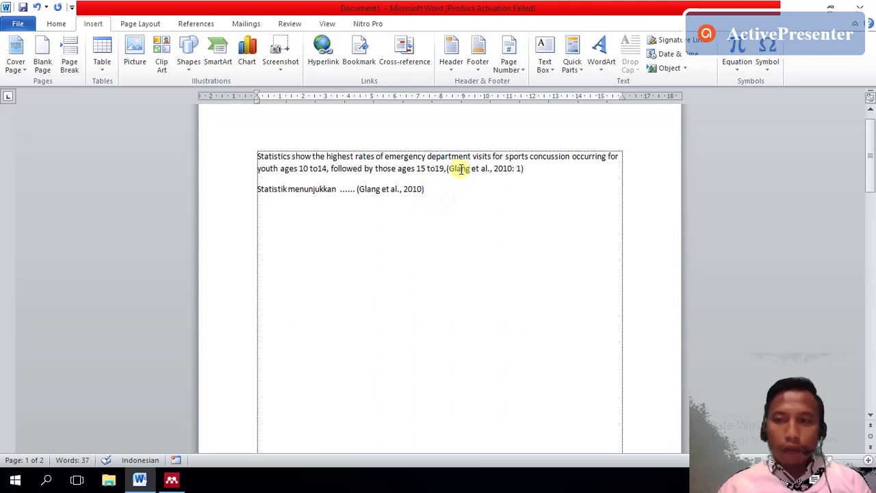
pyautogui.moveTo(872, 157)
pyautogui.mouseDown()
pyautogui.moveTo(869, 294)
pyautogui.moveTo(868, 142)
pyautogui.mouseUp()
pyautogui.click(585, 227)
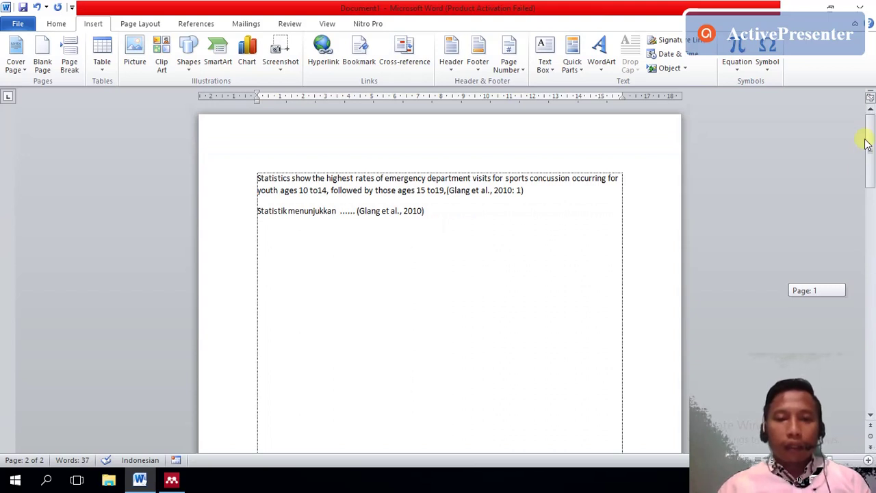
pyautogui.click(469, 237)
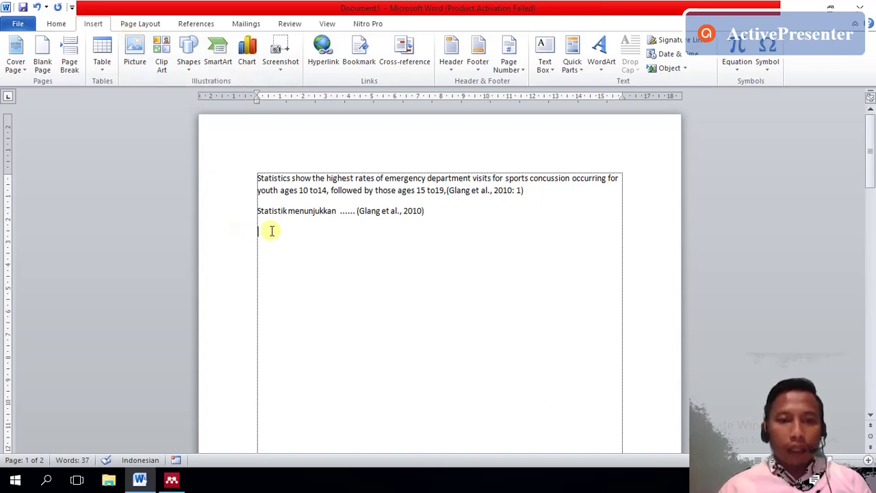
pyautogui.click(172, 480)
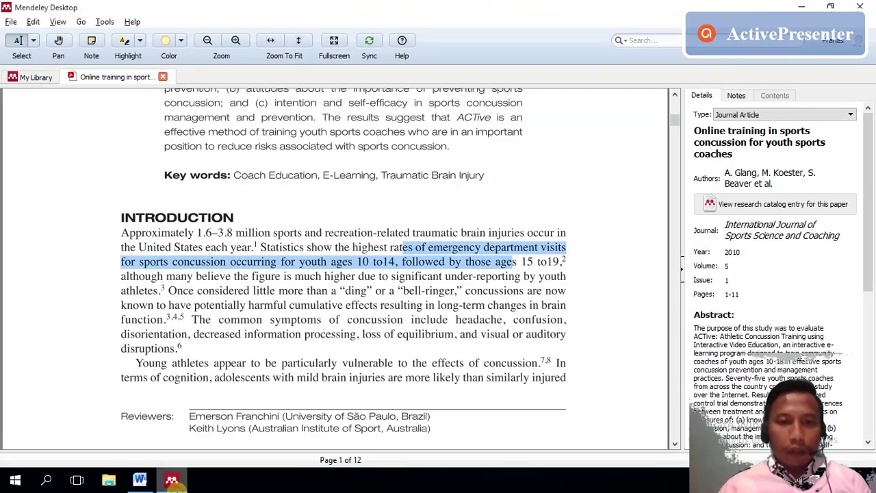
# - Close the concussion PDF and open 'Education in arthroscopy, sports medicine and knee surgery' (2011)
pyautogui.click(162, 78)
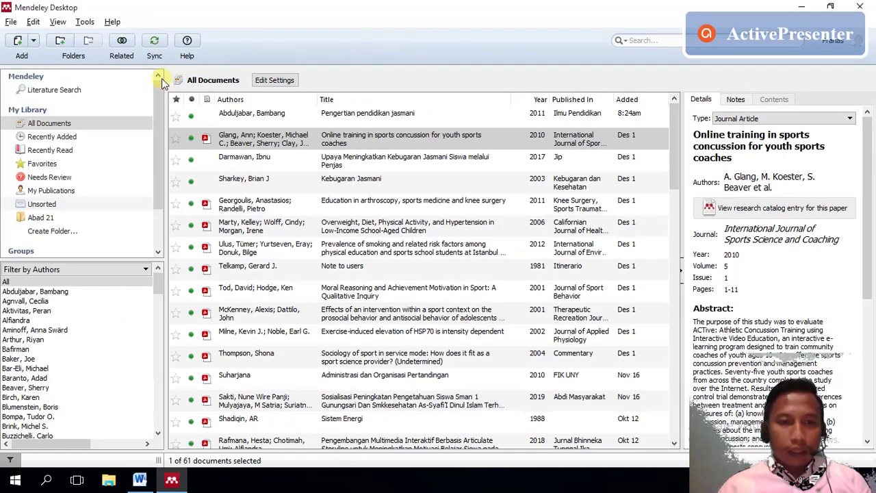
pyautogui.doubleClick(340, 205)
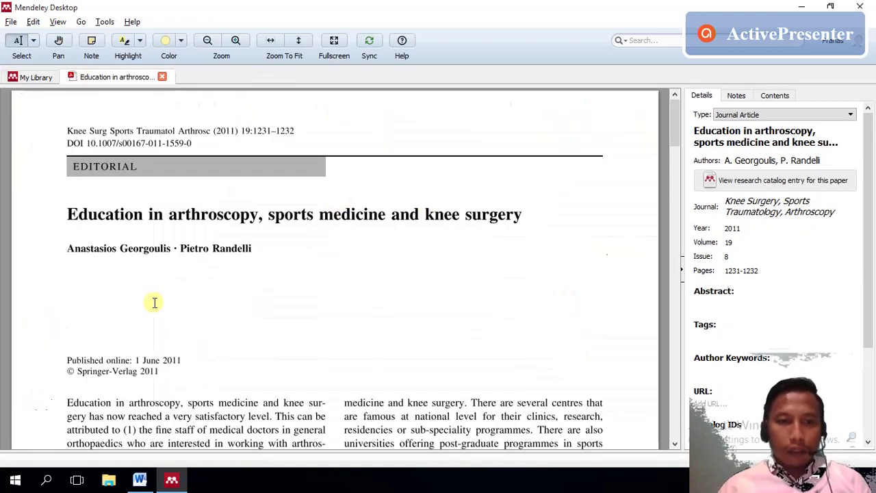
pyautogui.scroll(-3, 678, 140)
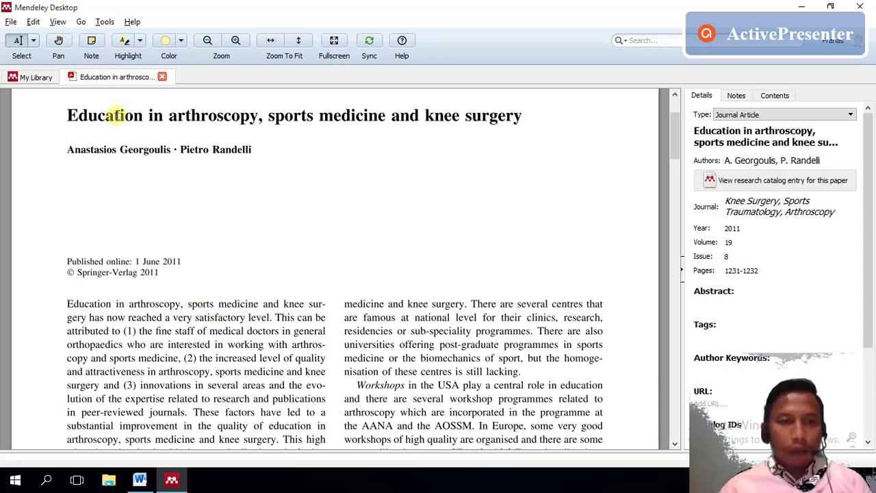
pyautogui.click(139, 479)
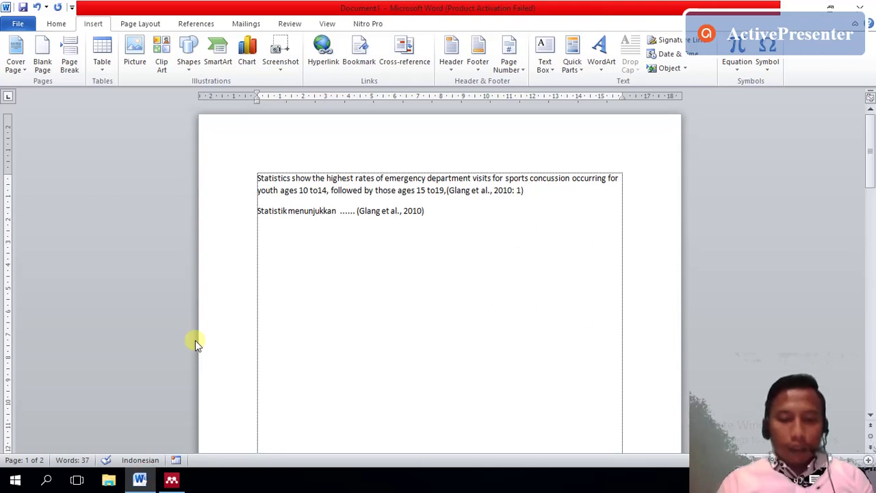
# - Type 'Pengetahuan athroscopy' on the third line and start a Mendeley Insert Citation for it from References
pyautogui.write('p')
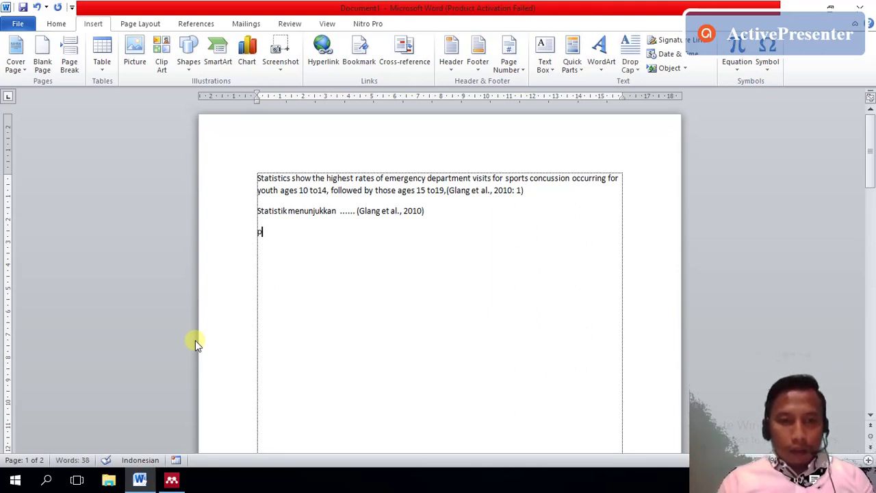
pyautogui.press('BackSpace')
pyautogui.write('Penget')
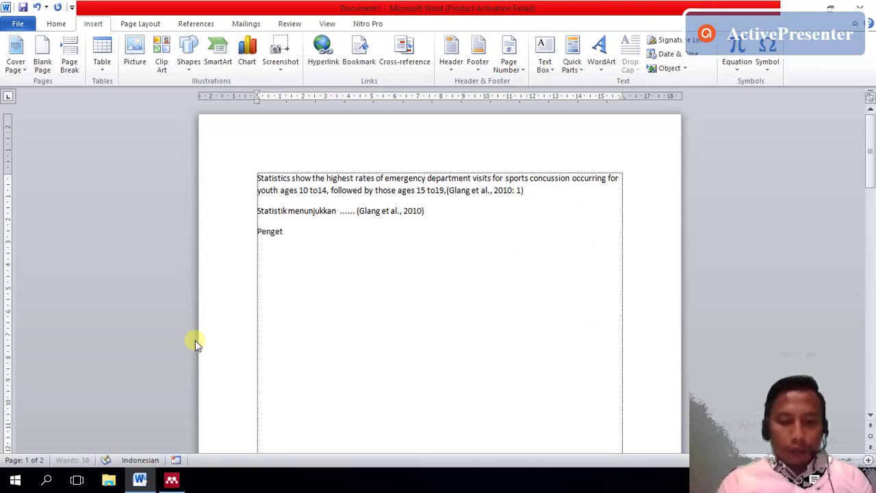
pyautogui.write('ahuan ath')
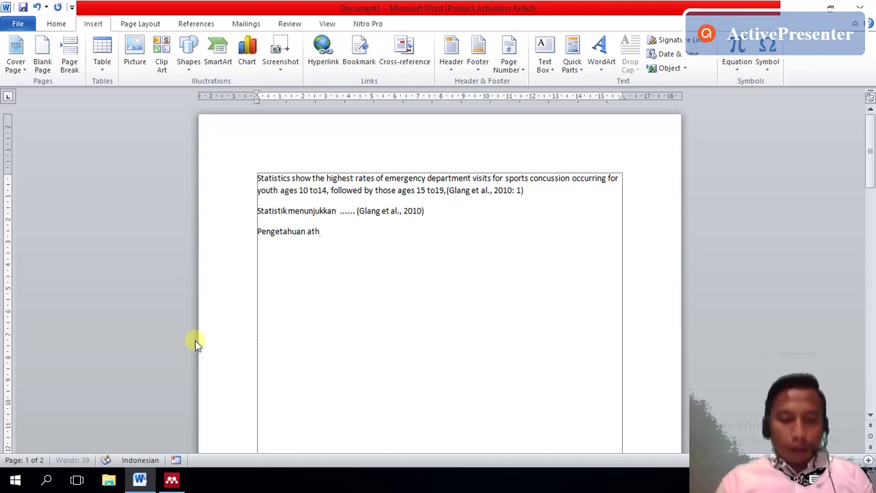
pyautogui.write('roscop')
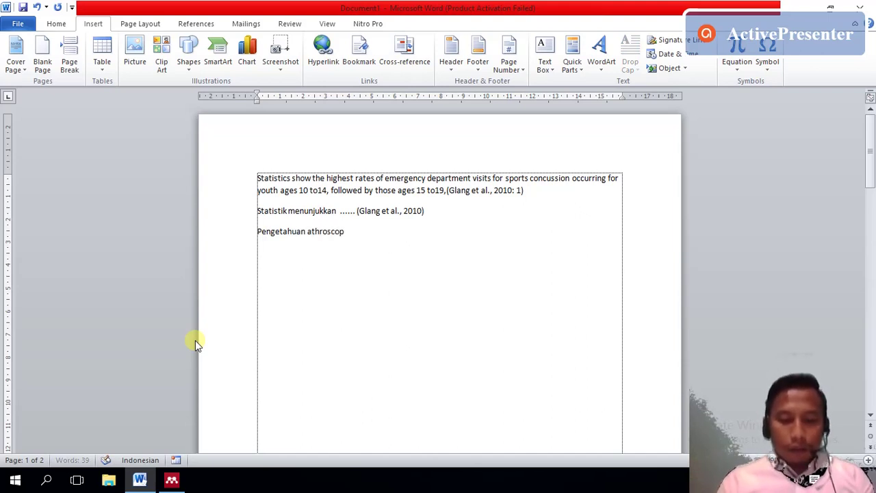
pyautogui.write('y….')
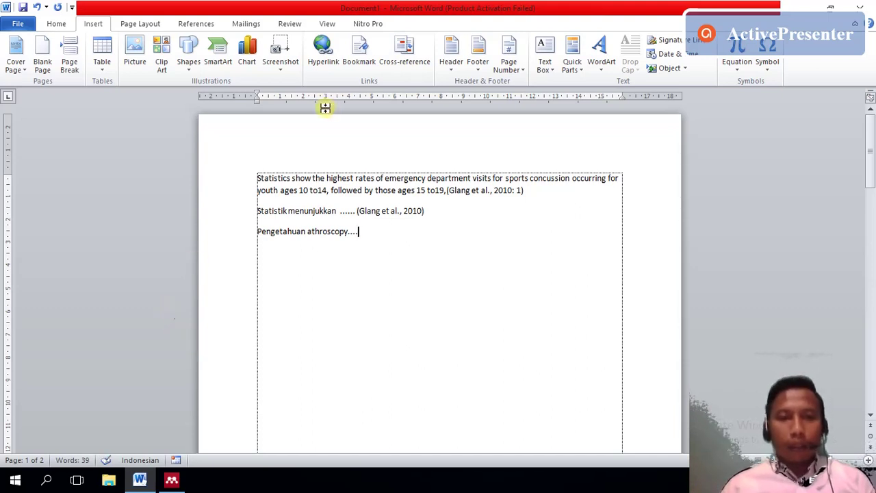
pyautogui.click(180, 21)
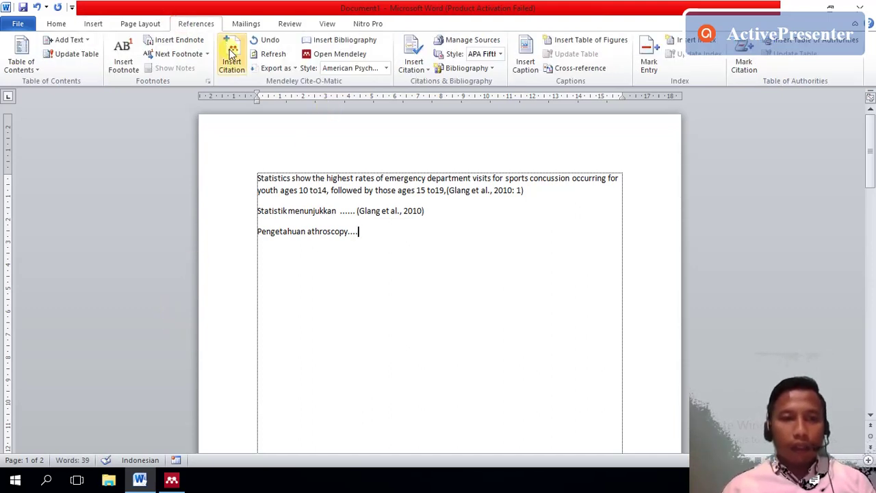
pyautogui.click(233, 55)
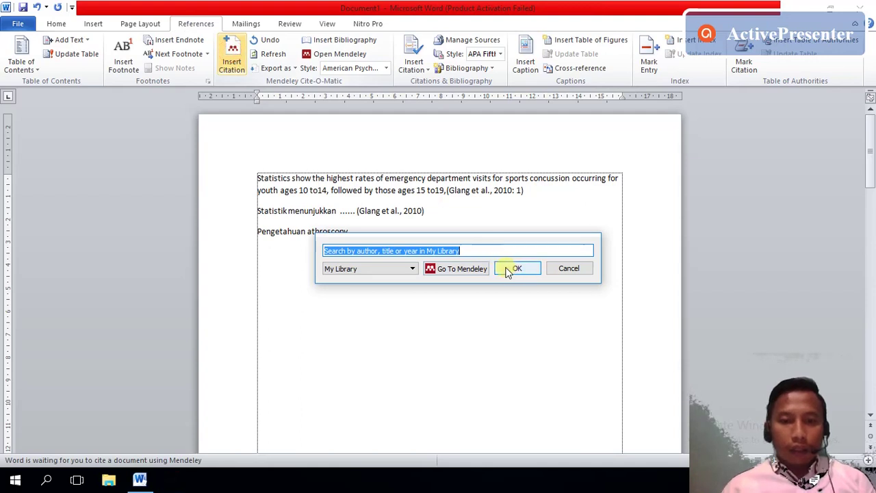
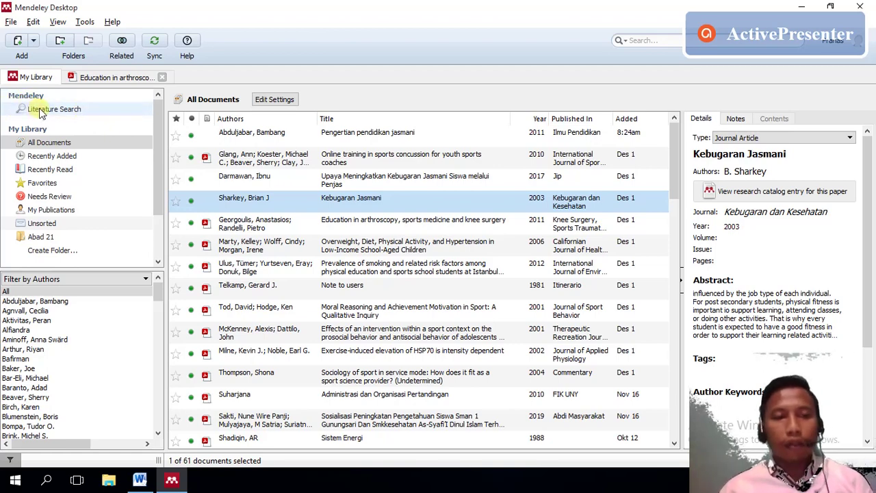
# - Search the Mendeley catalog for 'kesehatan', then refine the query to 'kesehatan olahraga'
pyautogui.click(40, 112)
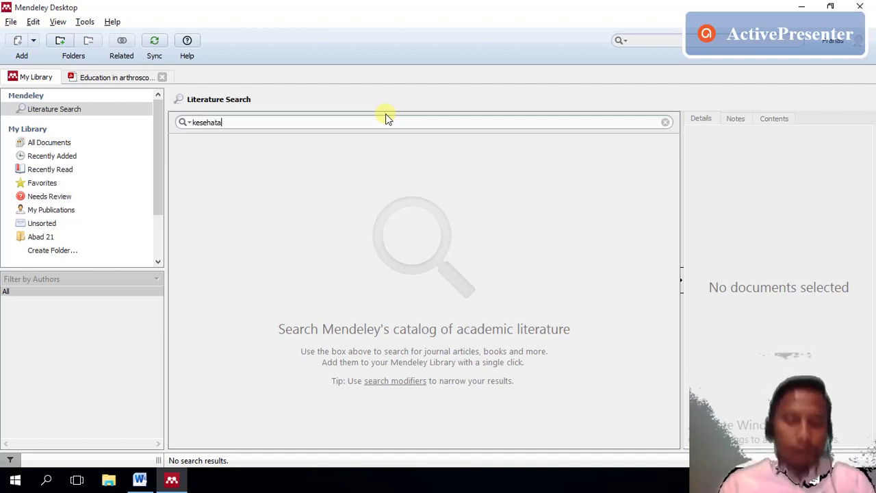
pyautogui.click(385, 119)
pyautogui.write('kesehatan')
pyautogui.press('Return')
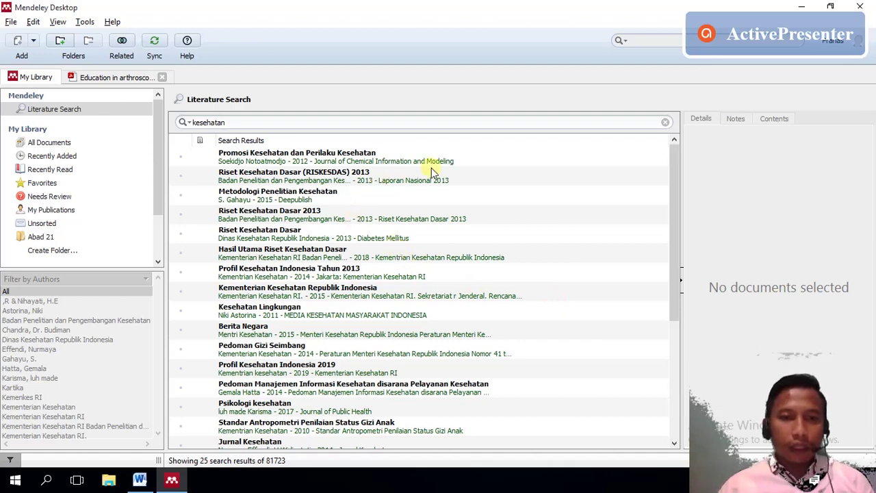
pyautogui.moveTo(676, 190); pyautogui.dragTo(675, 181)
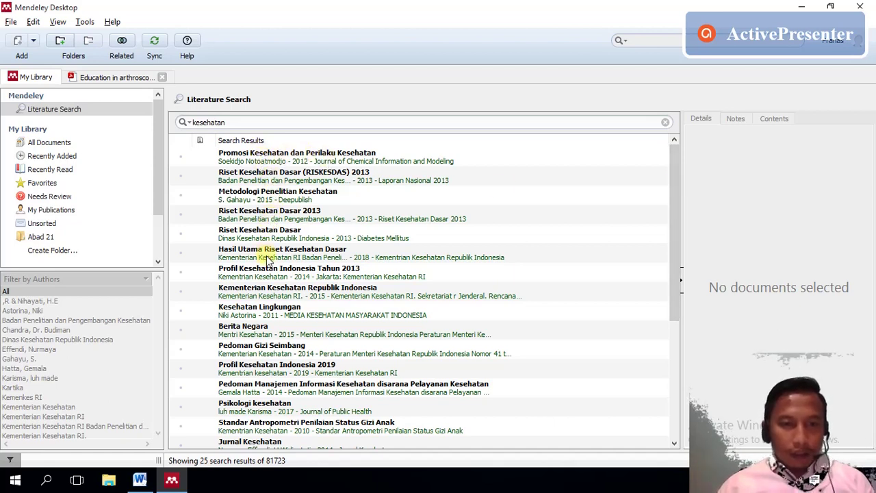
pyautogui.click(262, 124)
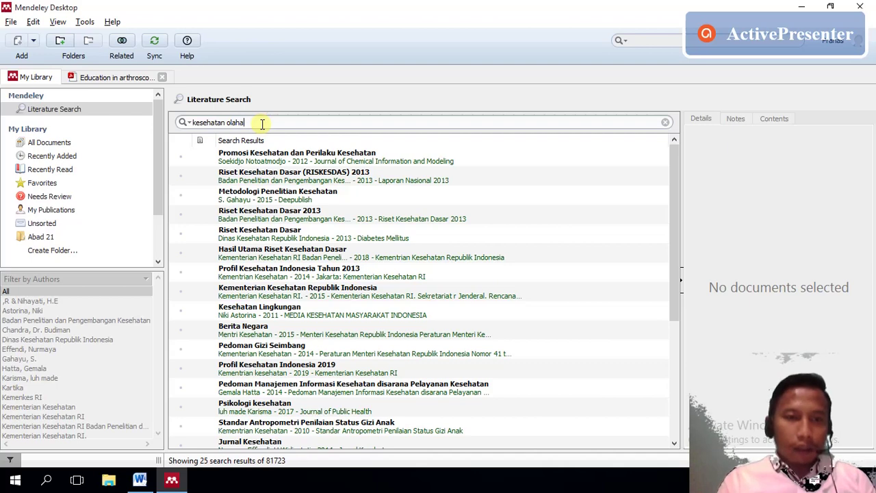
pyautogui.press('Return')
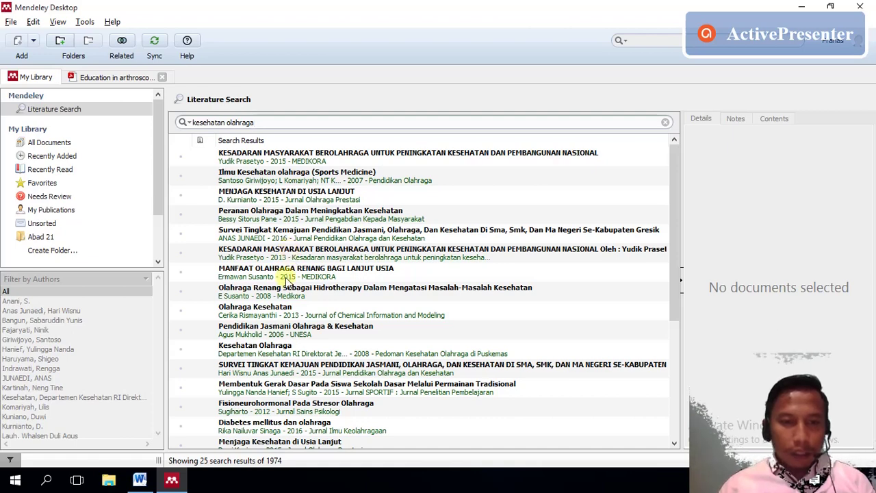
# - Browse the details of the Survei Tingkat Kemajuan, Kesehatan Olahraga and Pendidikan Jasmani results
pyautogui.click(281, 234)
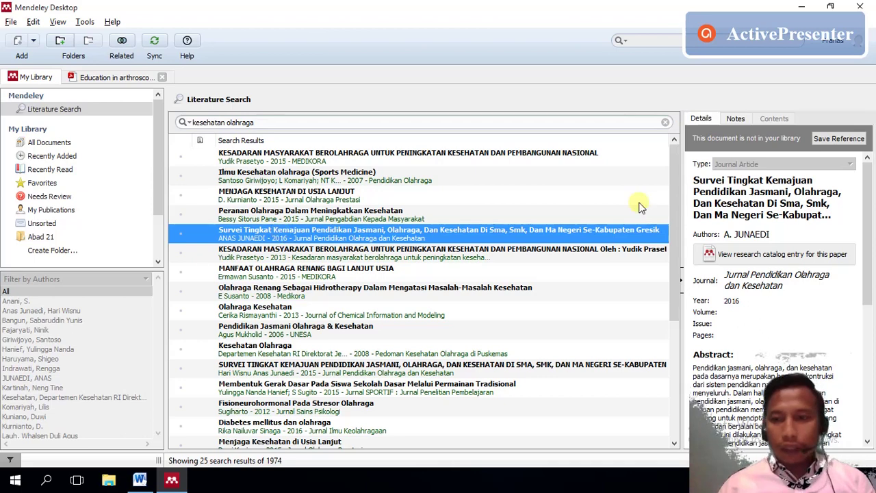
pyautogui.click(739, 236)
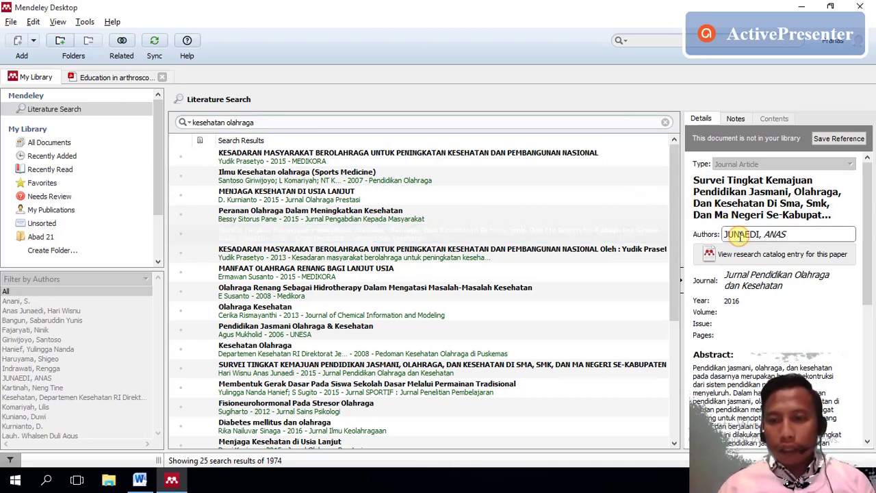
pyautogui.moveTo(873, 226); pyautogui.dragTo(873, 421)
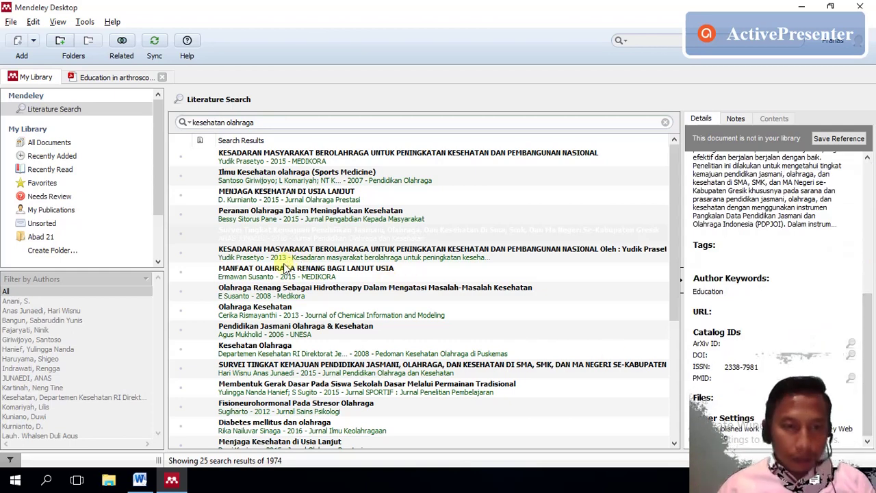
pyautogui.click(264, 347)
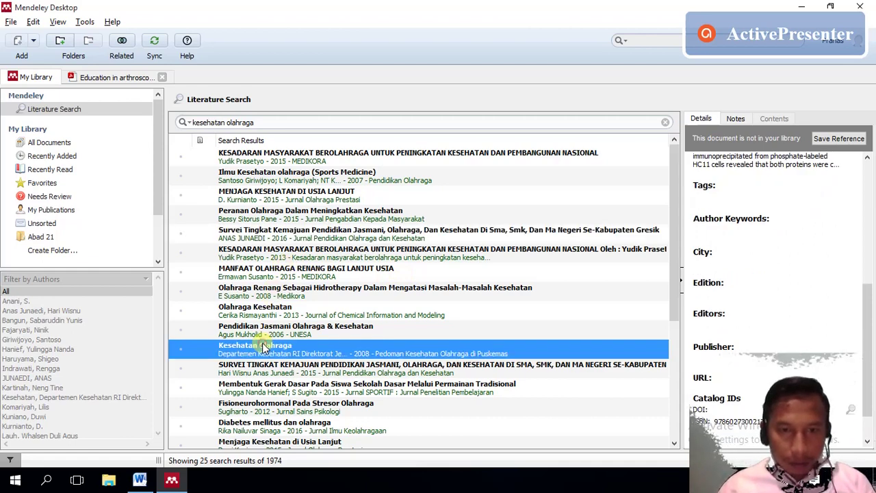
pyautogui.moveTo(866, 312); pyautogui.dragTo(866, 349)
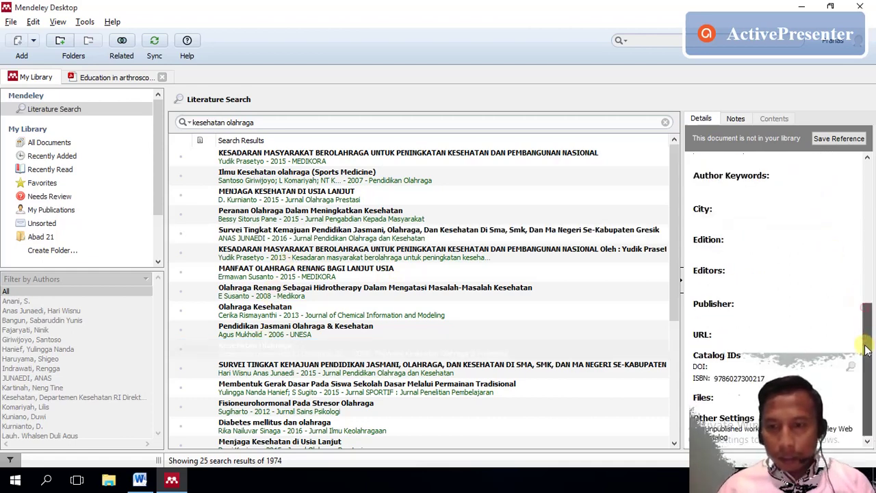
pyautogui.click(280, 329)
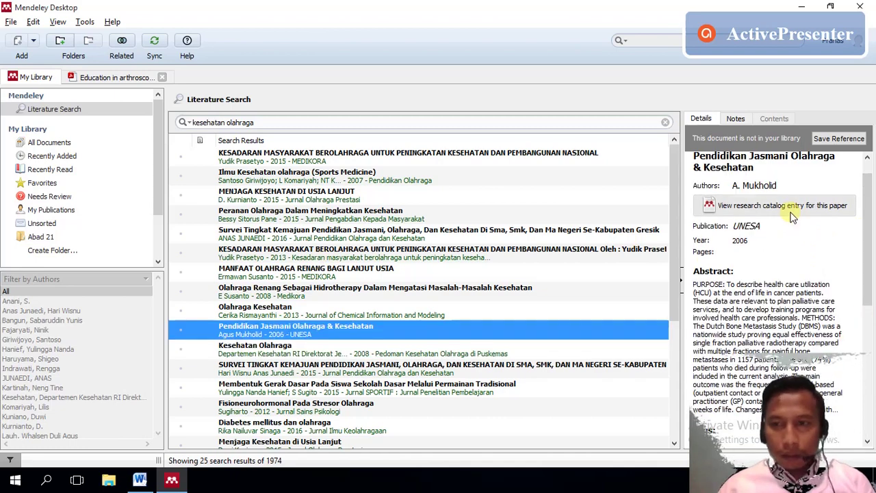
pyautogui.click(865, 239)
pyautogui.moveTo(866, 240); pyautogui.dragTo(851, 167)
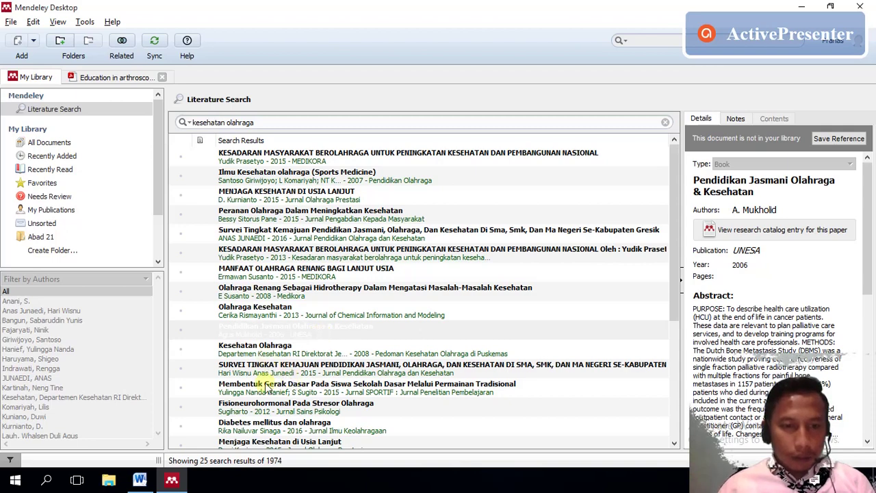
pyautogui.moveTo(675, 305); pyautogui.dragTo(691, 420)
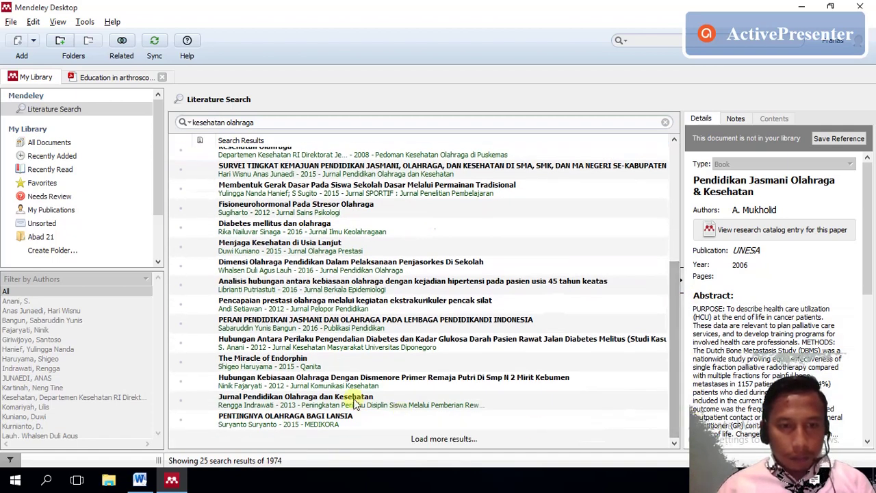
# - Show the details of the 2016 paper 'Dimensi Olahraga Pendidikan Dalam Pelaksanaan Penjasorkes Di Sekolah'
pyautogui.click(292, 273)
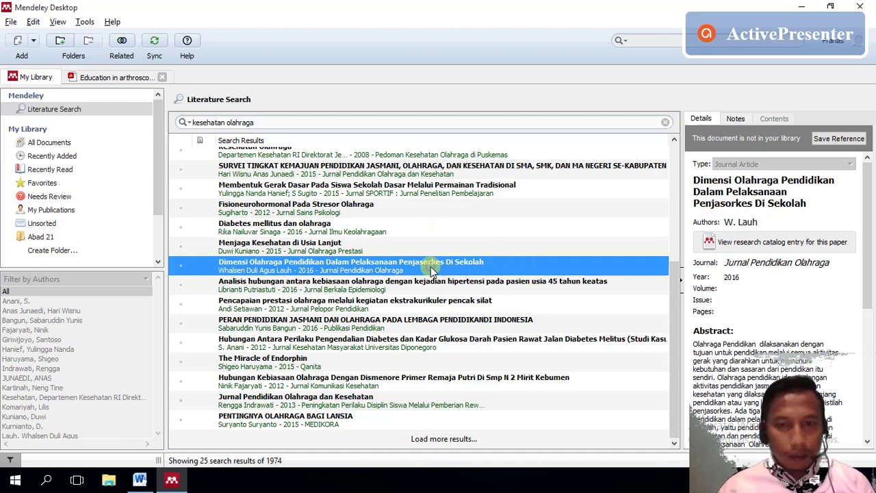
pyautogui.moveTo(869, 274)
pyautogui.mouseDown()
pyautogui.moveTo(872, 421)
pyautogui.moveTo(867, 277)
pyautogui.mouseUp()
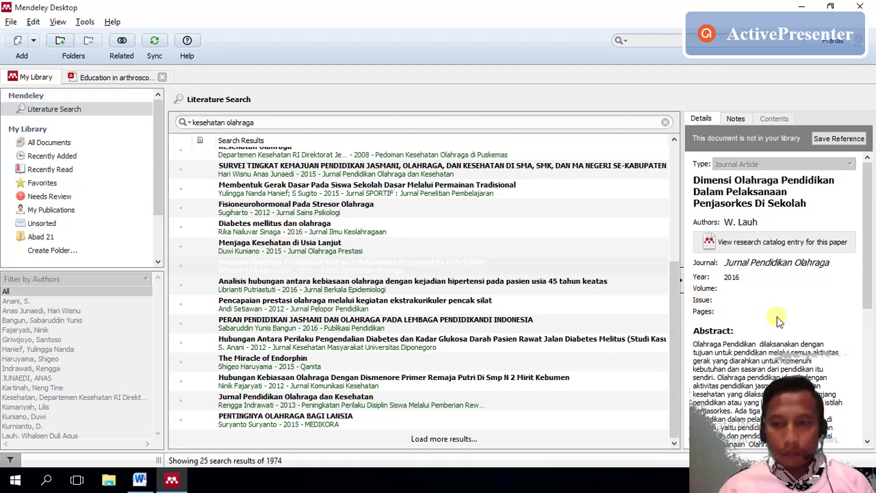
pyautogui.moveTo(866, 286); pyautogui.dragTo(873, 332)
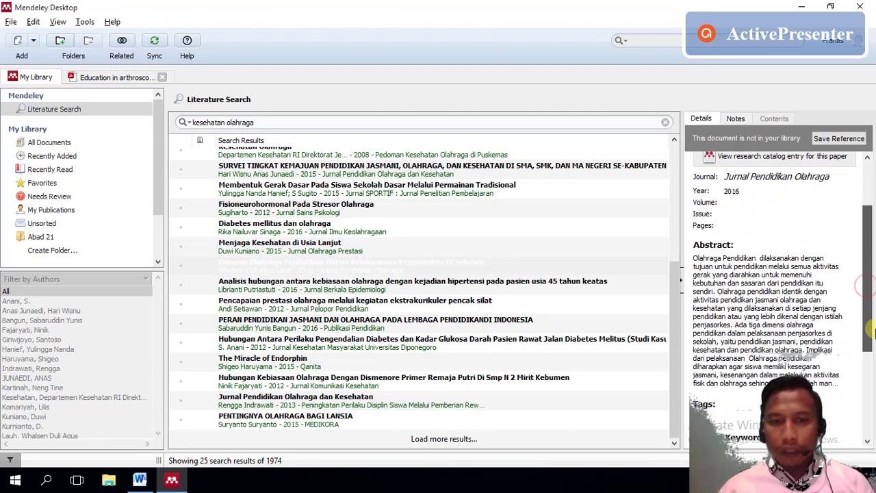
pyautogui.click(193, 264)
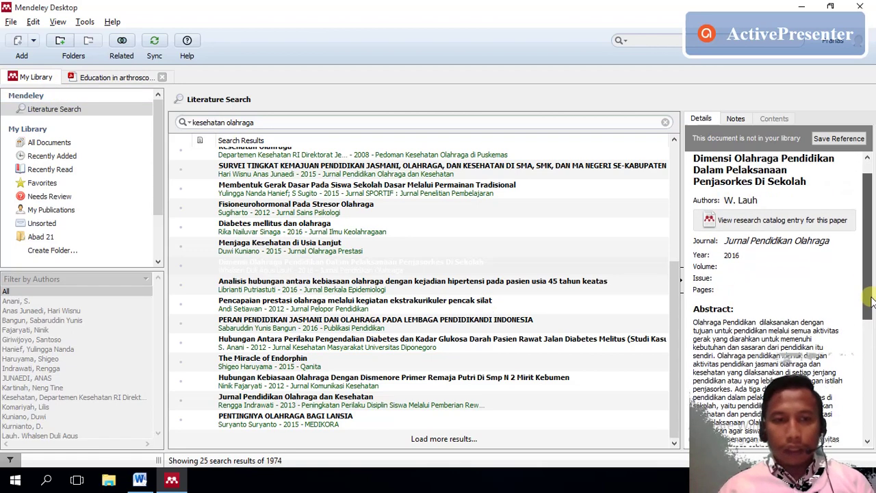
# - Save the Dimensi Olahraga Pendidikan paper to the Mendeley library
pyautogui.click(181, 270)
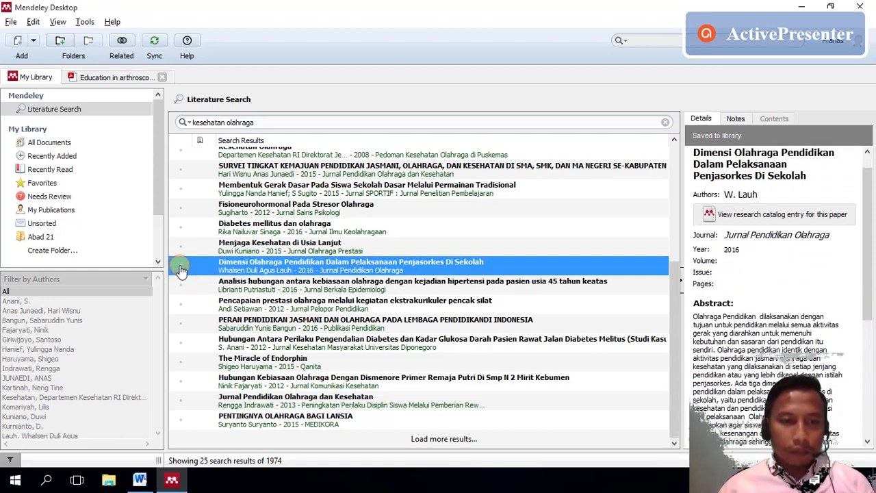
pyautogui.click(180, 269)
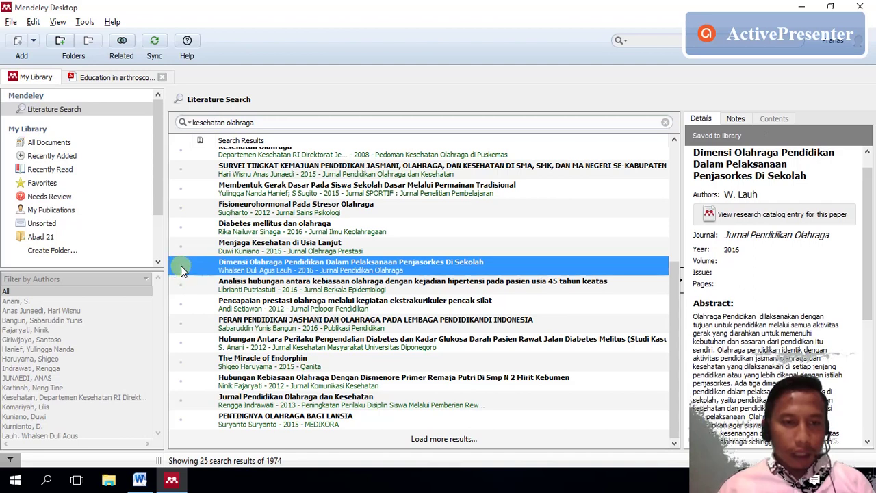
pyautogui.click(252, 342)
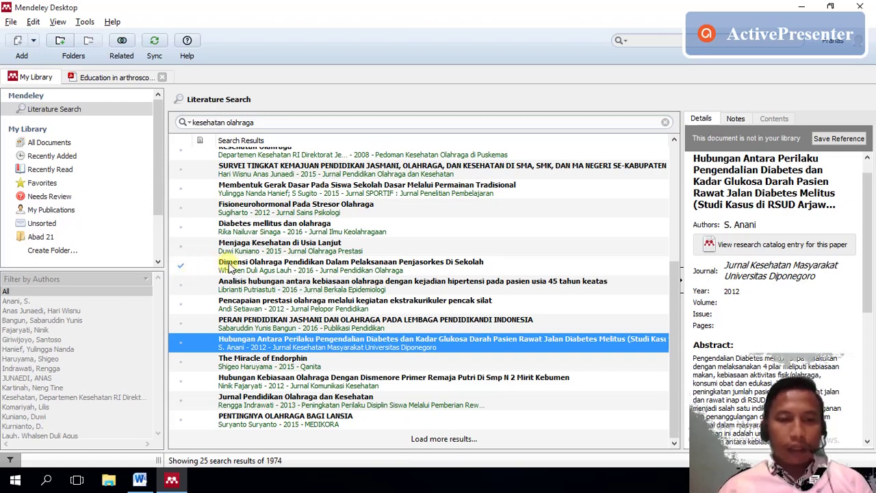
pyautogui.click(231, 267)
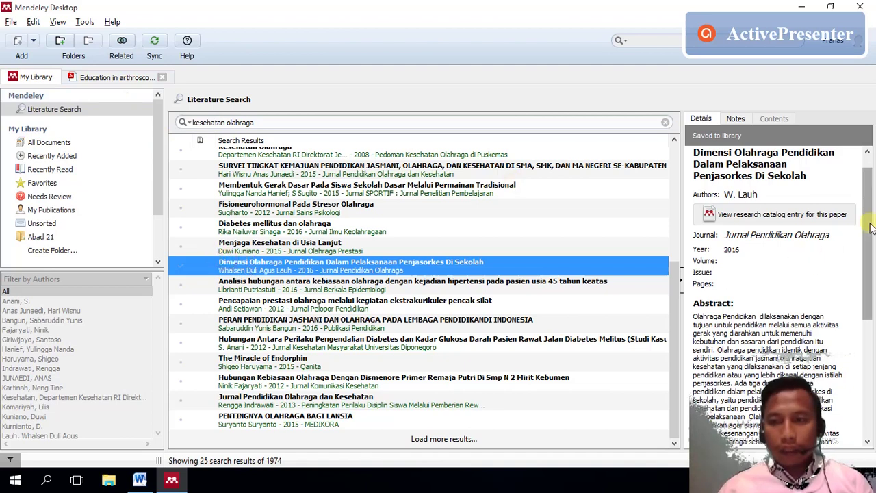
# - Review the saved paper's details and open its online research catalog entry
pyautogui.scroll(1, 868, 188)
pyautogui.moveTo(867, 188); pyautogui.dragTo(872, 349)
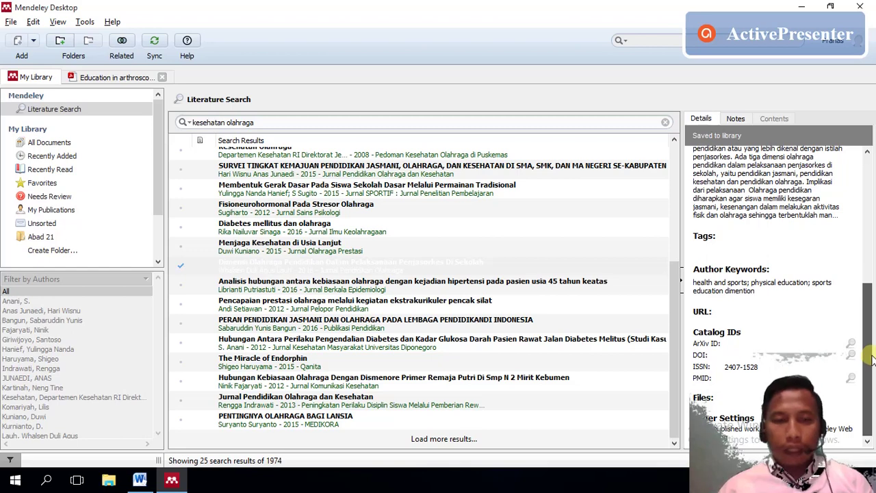
pyautogui.scroll(10, 773, 243)
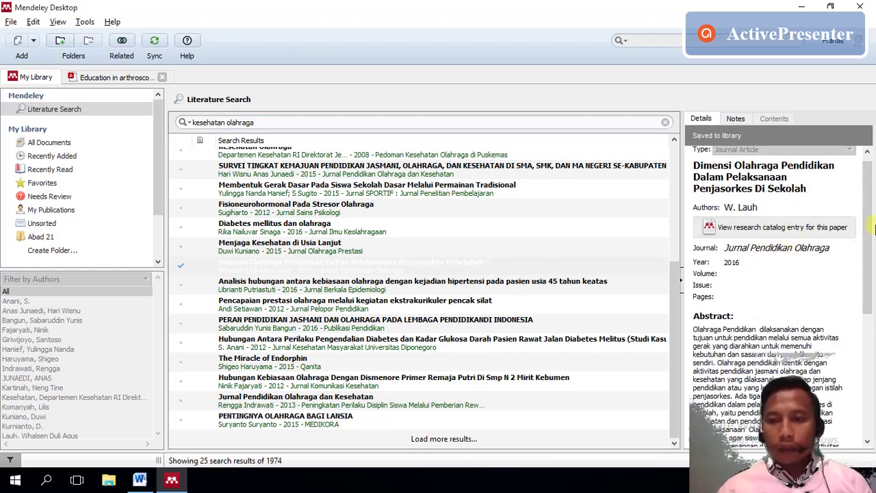
pyautogui.moveTo(866, 229)
pyautogui.mouseDown()
pyautogui.moveTo(868, 335)
pyautogui.moveTo(865, 243)
pyautogui.mouseUp()
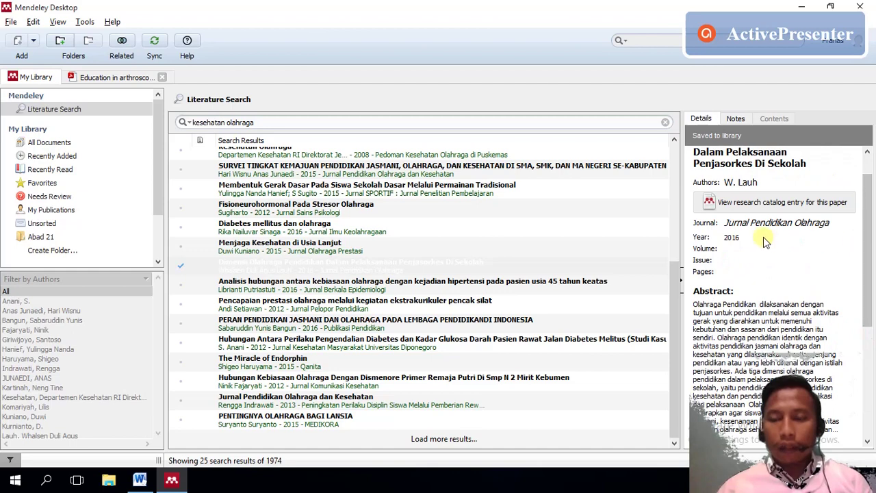
pyautogui.scroll(-2, 870, 234)
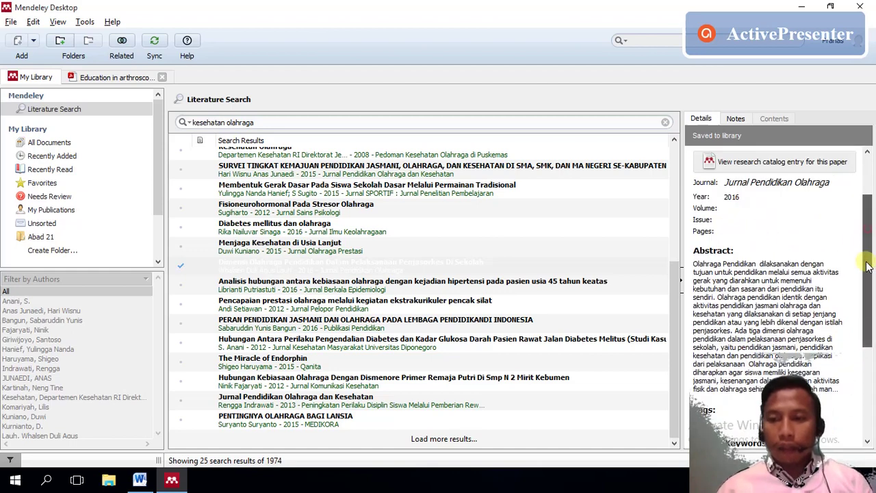
pyautogui.moveTo(874, 253); pyautogui.dragTo(865, 335)
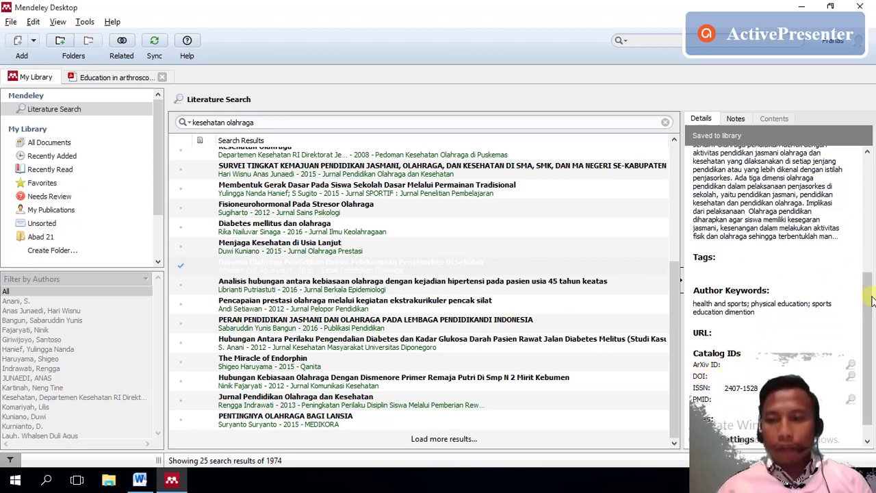
pyautogui.scroll(5, 821, 277)
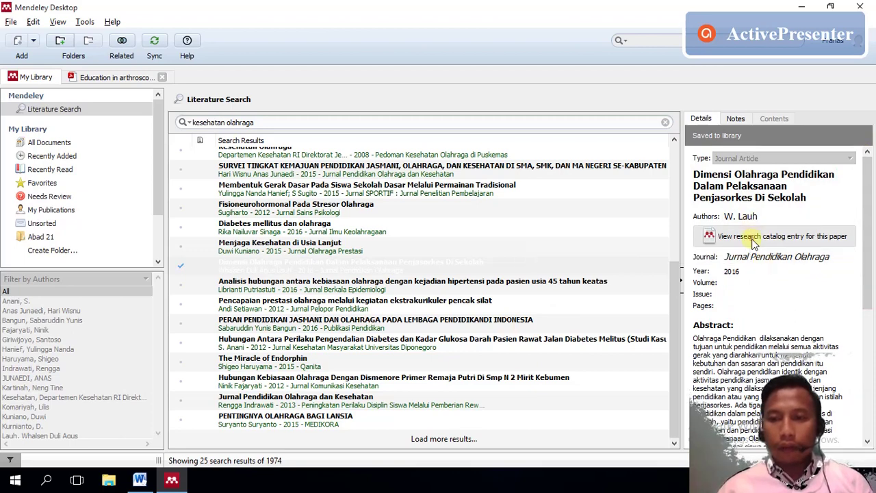
pyautogui.click(752, 238)
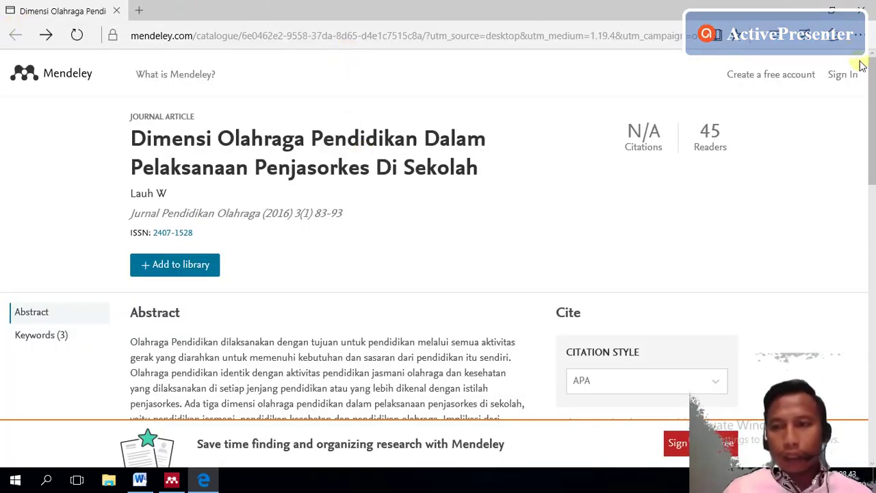
# - Close the browser window showing the paper's catalog page
pyautogui.moveTo(872, 159); pyautogui.dragTo(873, 63)
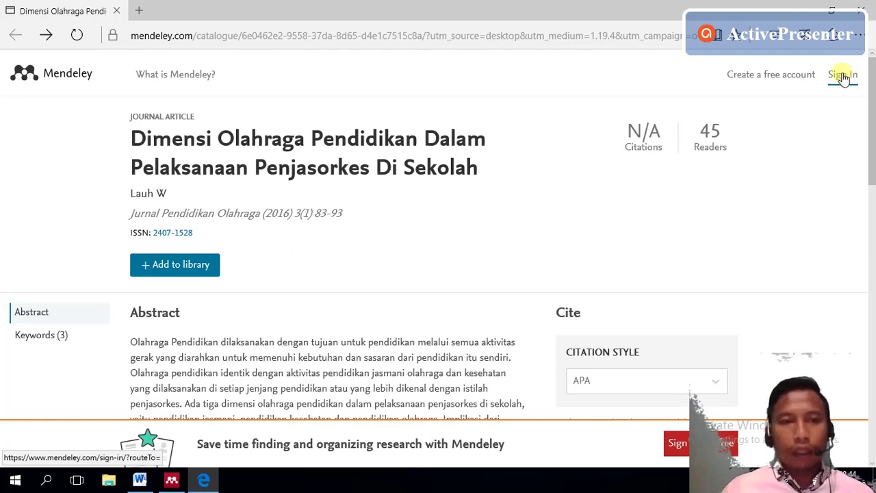
pyautogui.click(859, 20)
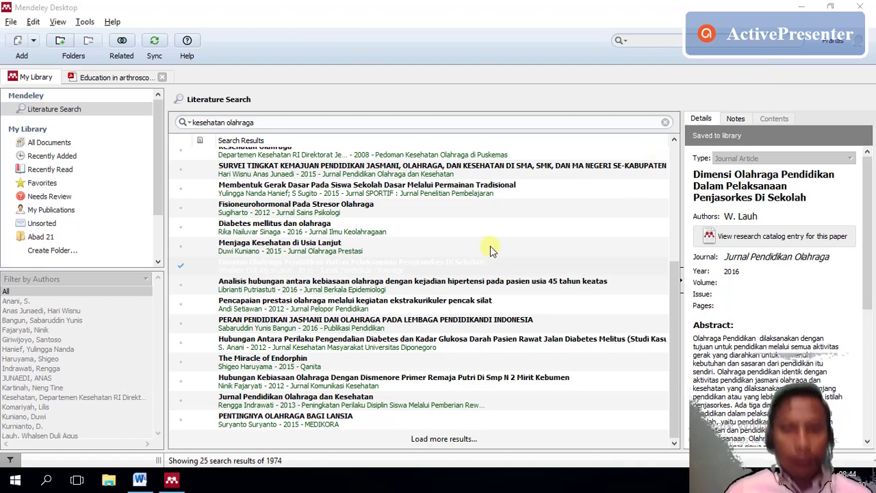
# - Save the 2015 MEDIKORA 'Kesadaran Masyarakat Berolahraga' article and copy its DOI
pyautogui.click(312, 322)
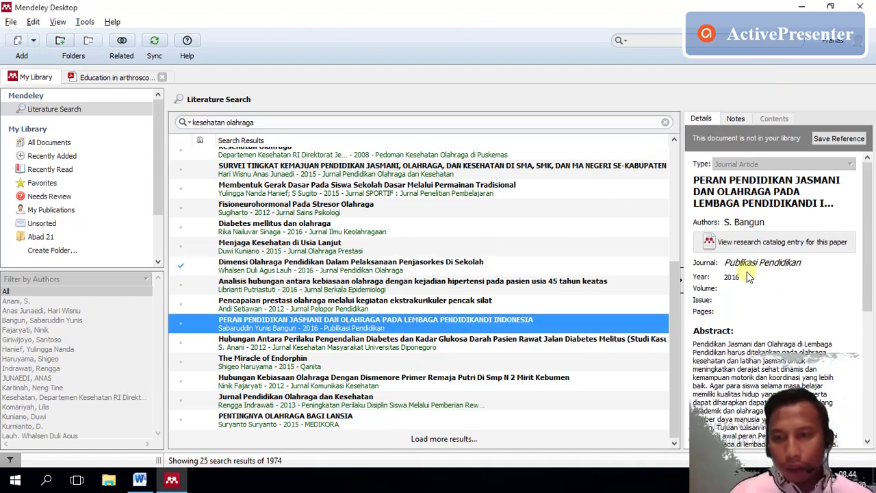
pyautogui.moveTo(871, 303); pyautogui.dragTo(869, 226)
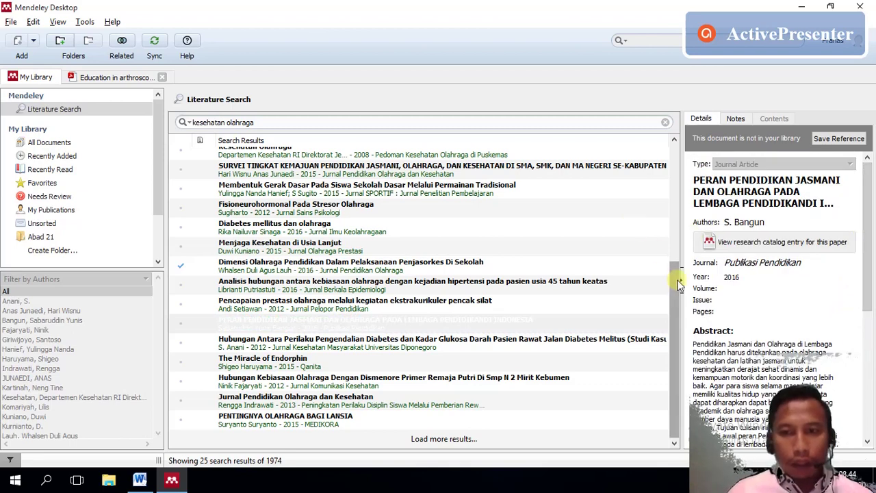
pyautogui.scroll(4, 678, 280)
pyautogui.click(511, 155)
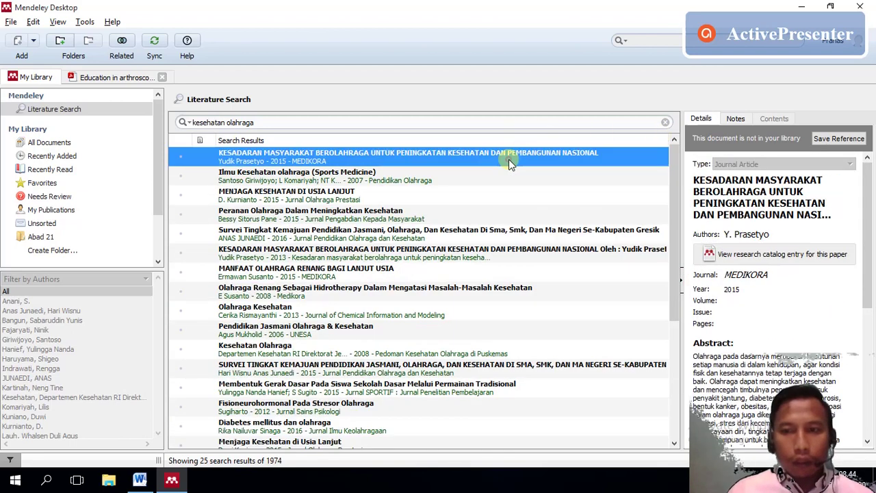
pyautogui.moveTo(868, 217); pyautogui.dragTo(865, 356)
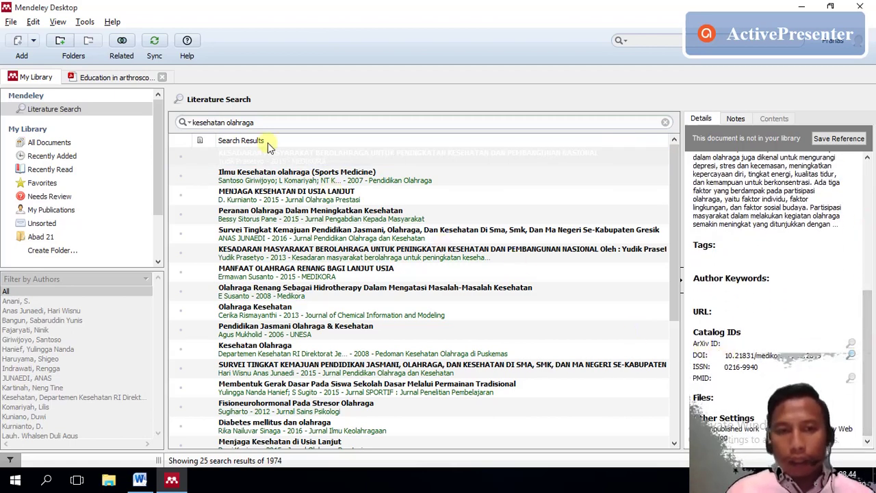
pyautogui.click(180, 159)
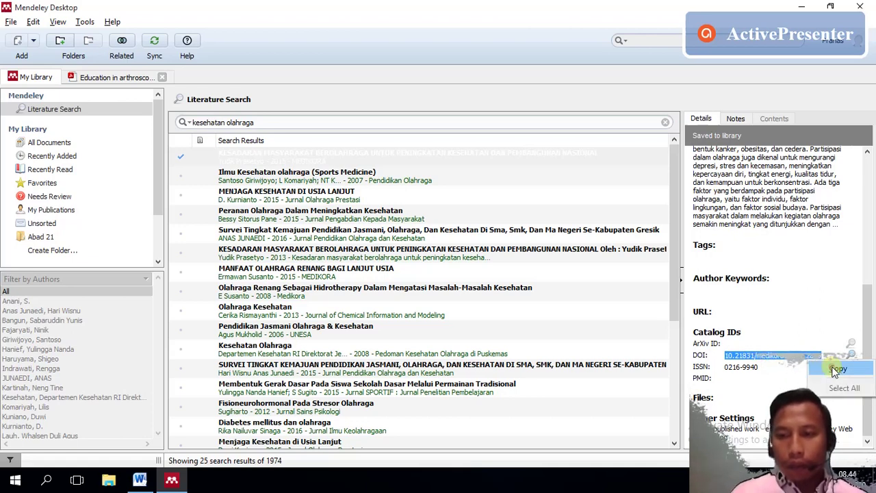
pyautogui.click(835, 370)
# - Minimize Mendeley and Word and launch Chrome from the desktop
pyautogui.moveTo(171, 478)
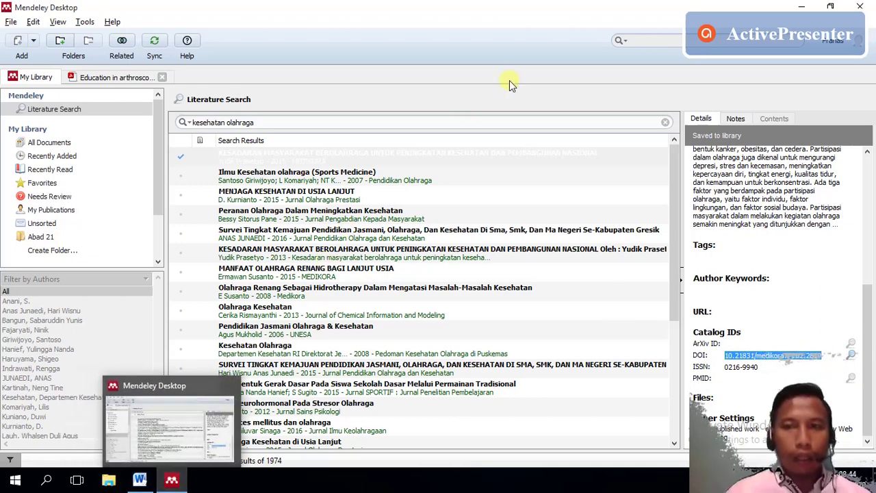
pyautogui.click(801, 6)
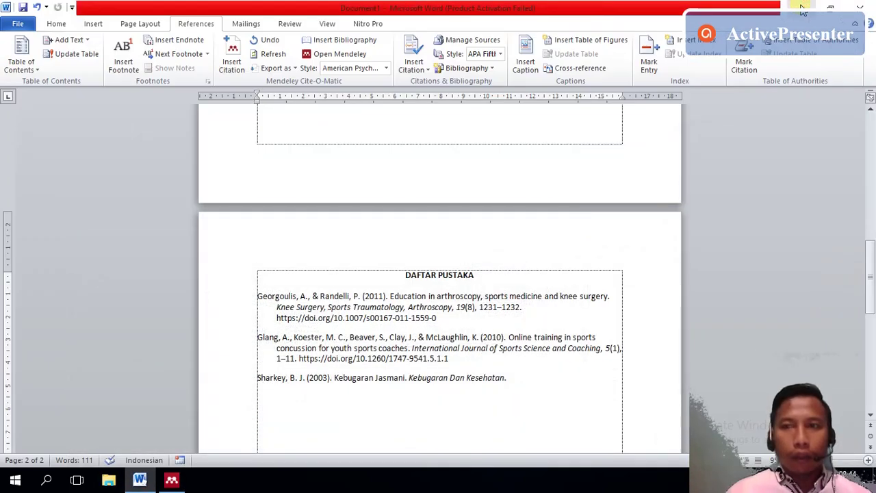
pyautogui.click(802, 8)
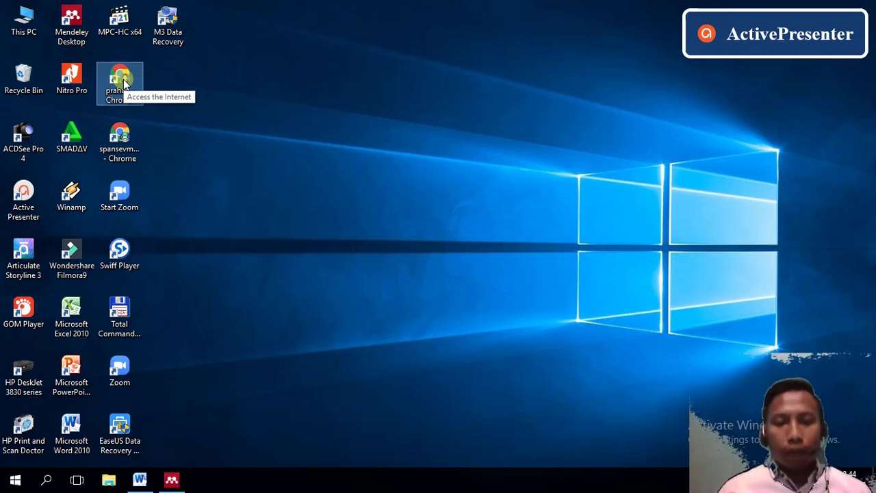
pyautogui.doubleClick(123, 79)
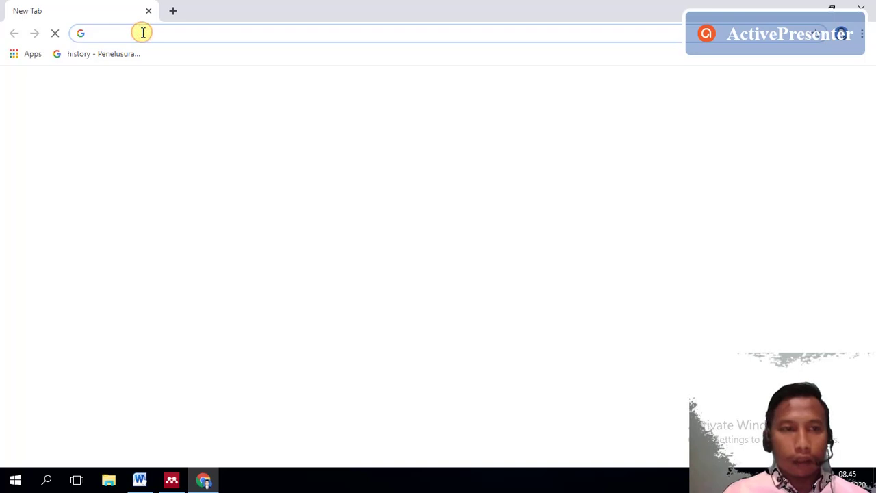
# - Go to sci-hub.se by typing 'sci-hub' in the address bar
pyautogui.click(143, 33)
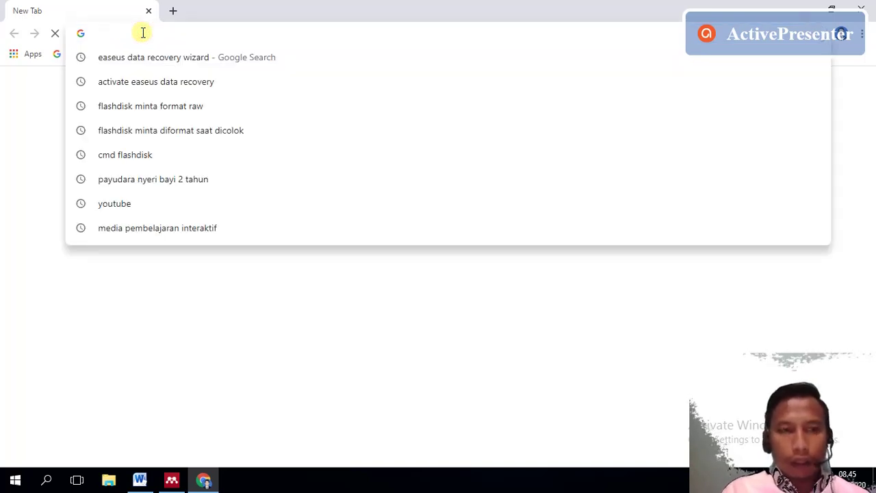
pyautogui.write('sci-hub')
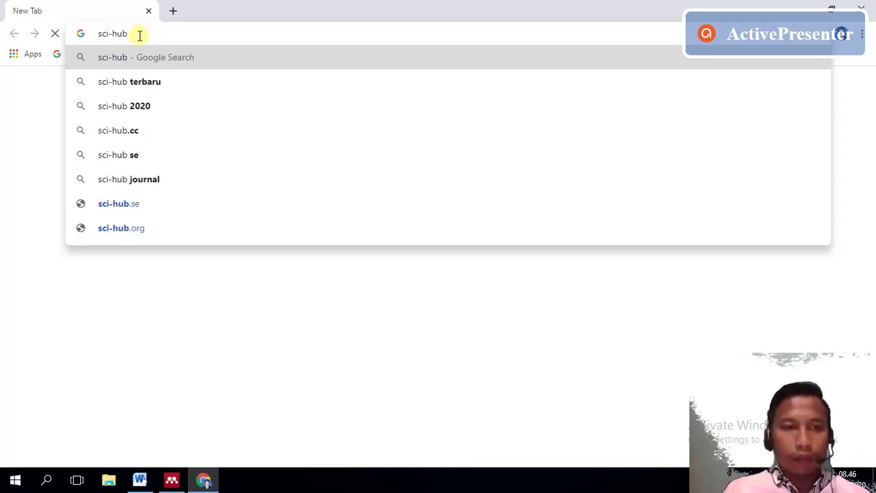
pyautogui.click(122, 210)
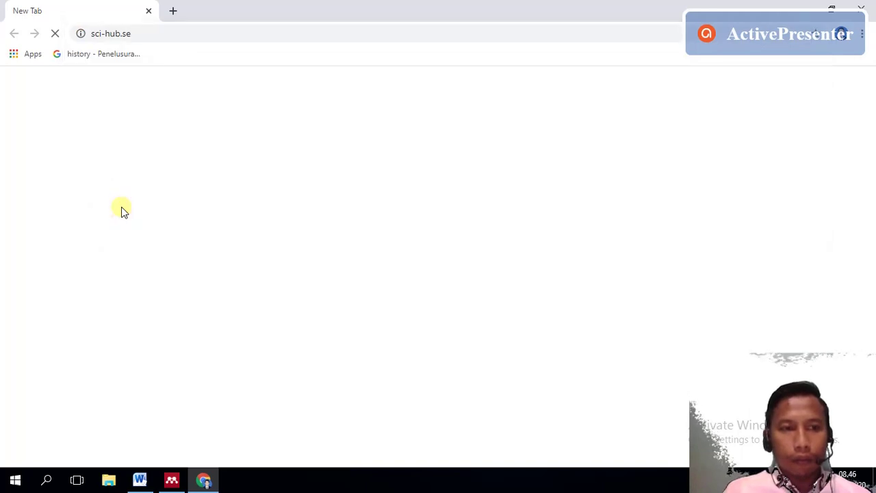
pyautogui.click(145, 34)
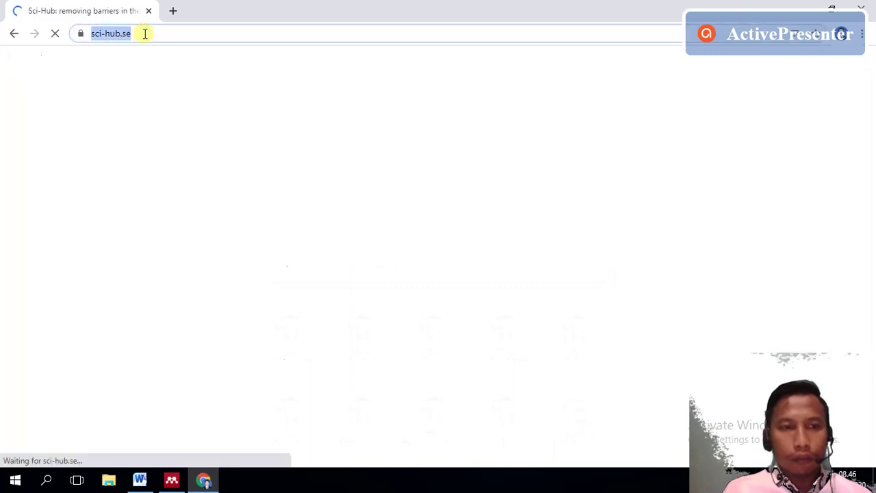
pyautogui.click(145, 33)
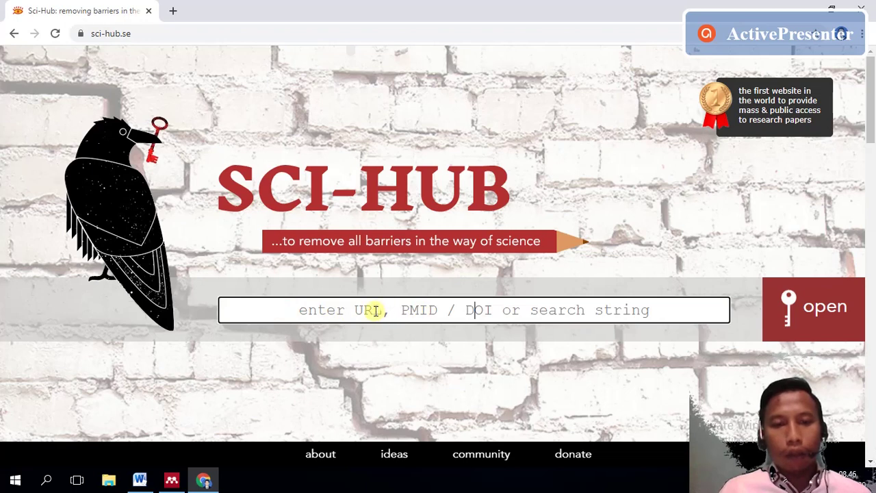
# - Look up DOI 10.21831/medikora.v11i2.2819 on Sci-Hub, then go back to the MEDIKORA page
pyautogui.rightClick(455, 311)
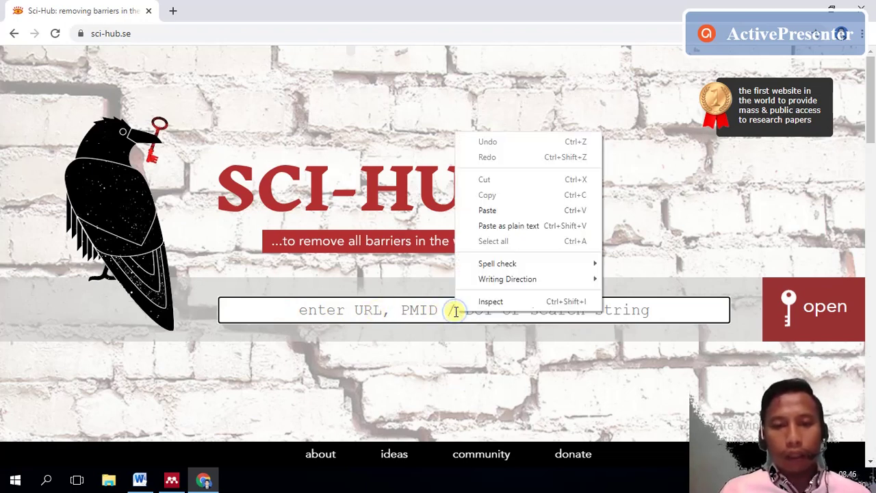
pyautogui.click(500, 211)
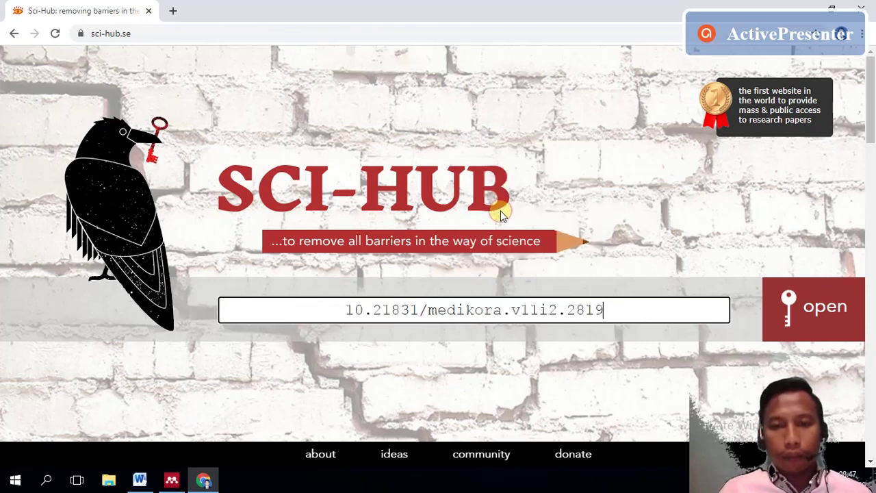
pyautogui.click(809, 312)
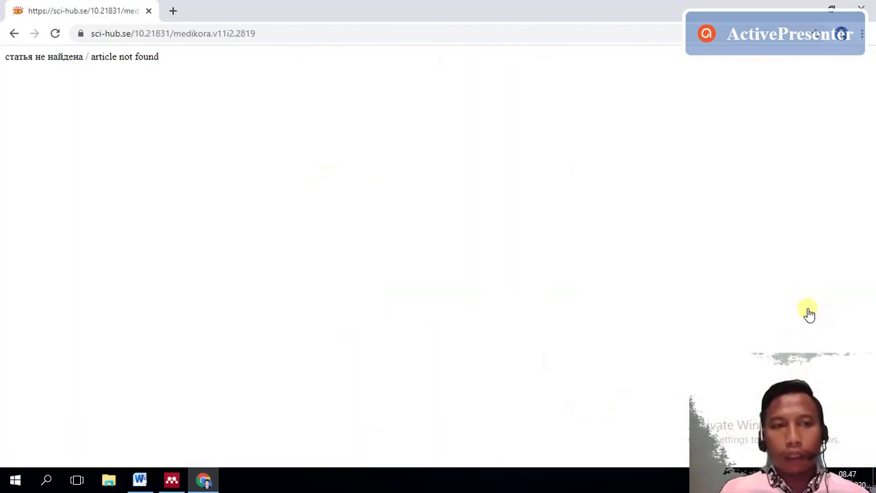
pyautogui.hotkey('alt', 'Left')
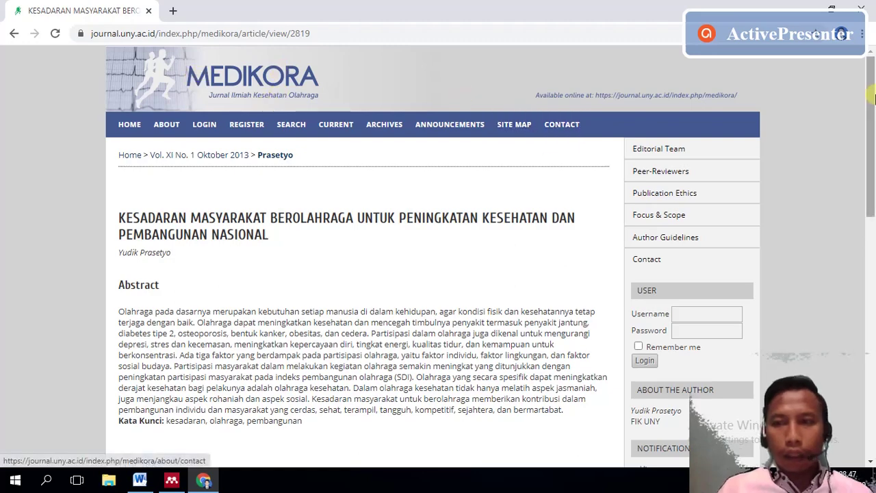
# - Add an empty line below the Pendidikan Jasmani line in the Word document
pyautogui.moveTo(874, 102); pyautogui.dragTo(872, 216)
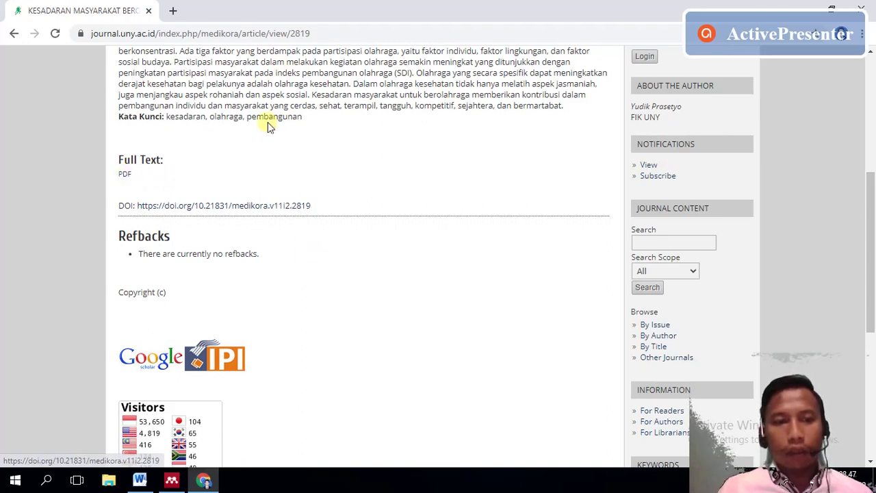
pyautogui.click(182, 479)
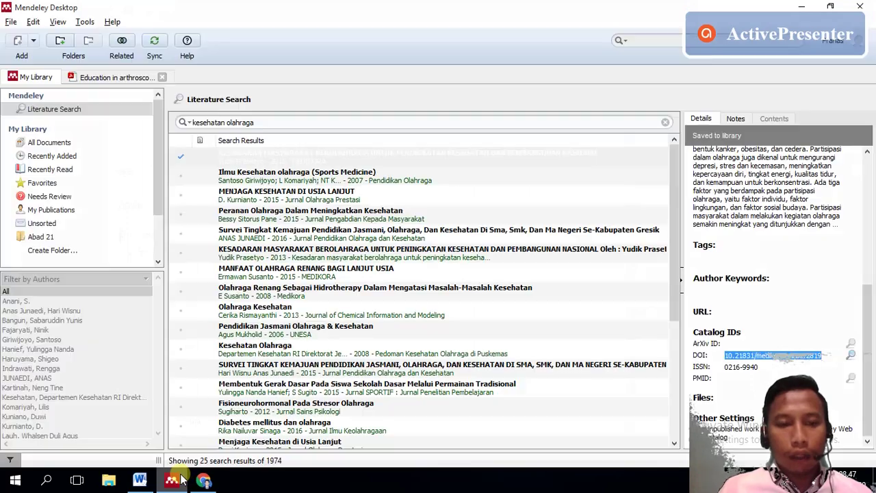
pyautogui.click(141, 479)
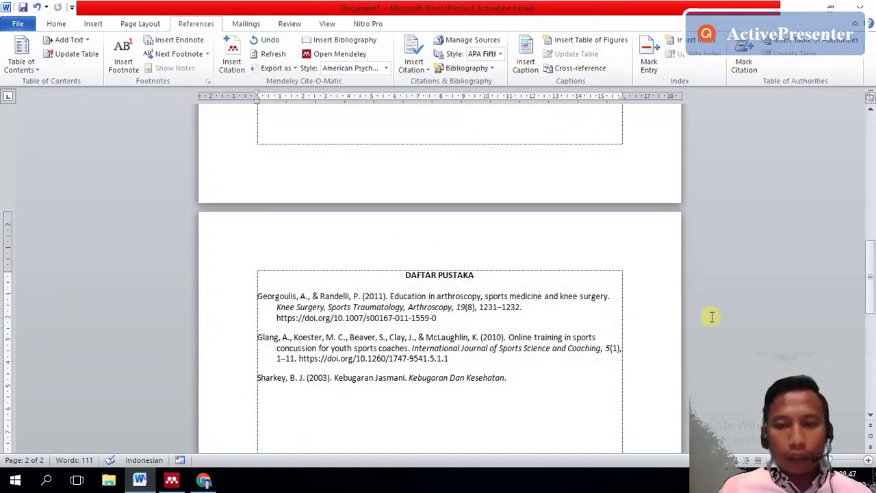
pyautogui.moveTo(869, 280); pyautogui.dragTo(869, 151)
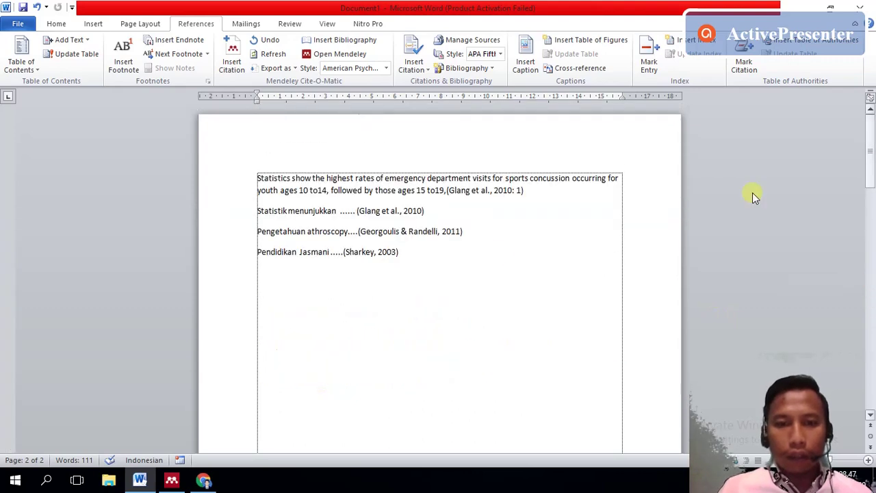
pyautogui.click(442, 250)
pyautogui.press('Down')
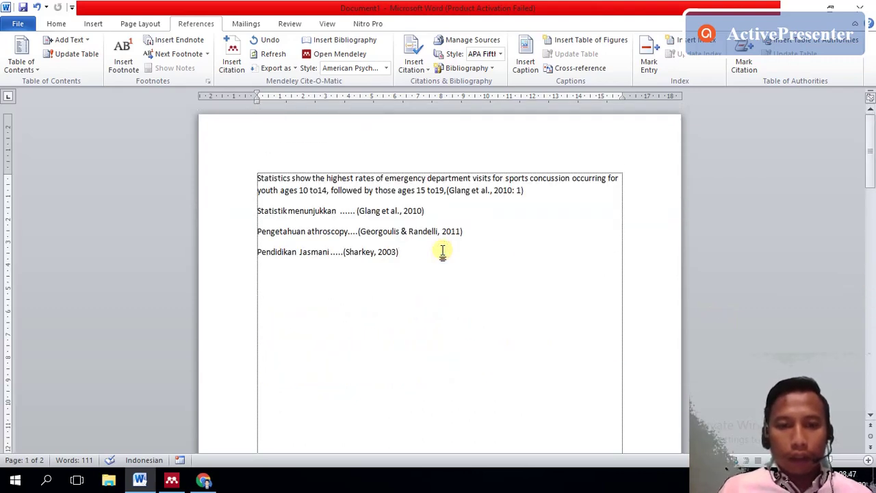
# - Copy the abstract's first sentence from the MEDIKORA article page into the clipboard
pyautogui.click(202, 482)
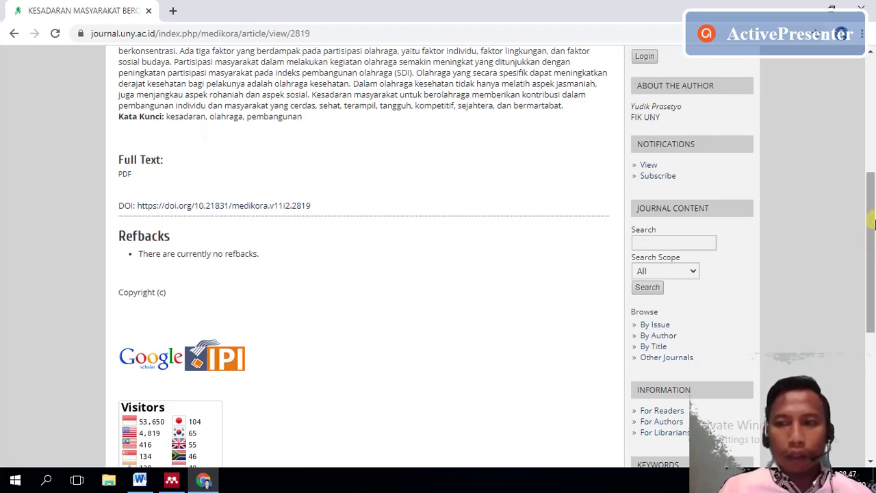
pyautogui.moveTo(873, 225); pyautogui.dragTo(872, 168)
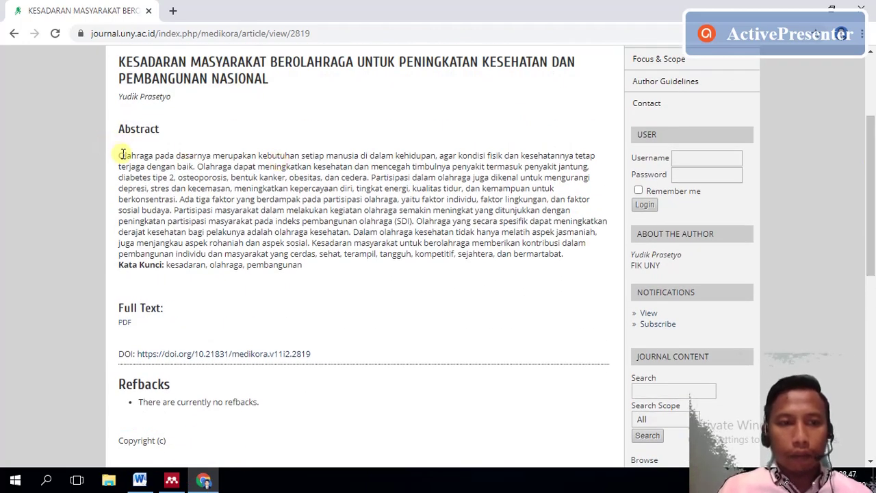
pyautogui.moveTo(120, 155); pyautogui.dragTo(194, 169)
pyautogui.hotkey('ctrl', 'c')
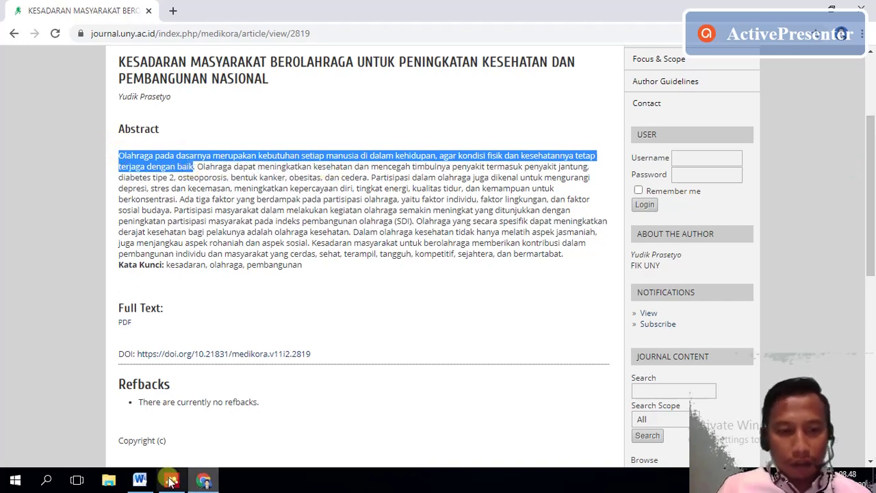
pyautogui.click(140, 480)
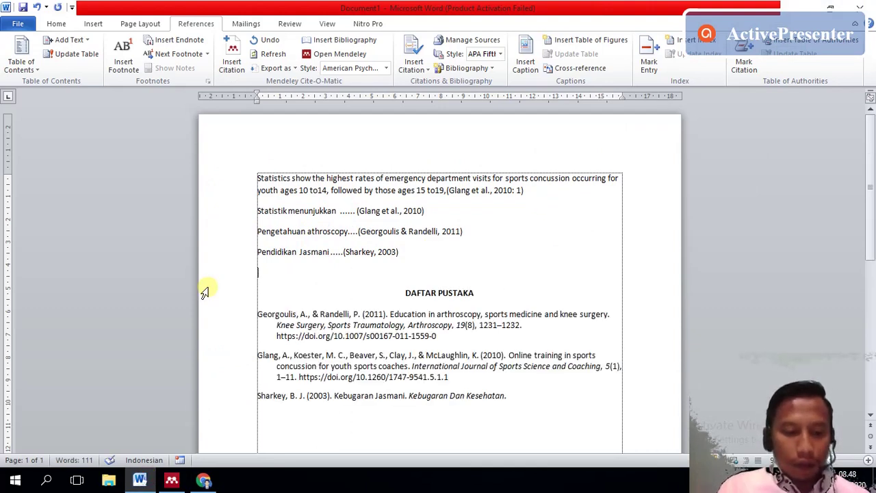
# - Paste 'Olahraga pada dasarnya…' below the Sharkey citation with Merge Formatting and begin citing it
pyautogui.hotkey('ctrl', 'z')
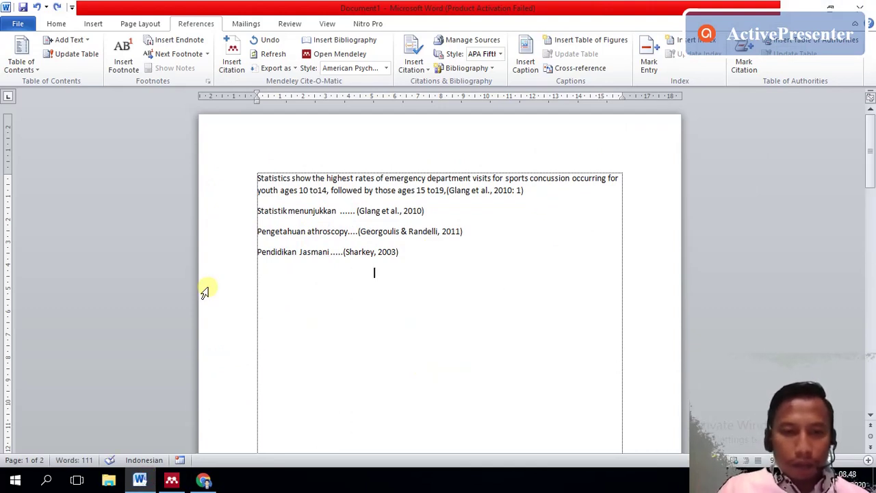
pyautogui.hotkey('ctrl', 'v')
pyautogui.hotkey('ctrl', 'z')
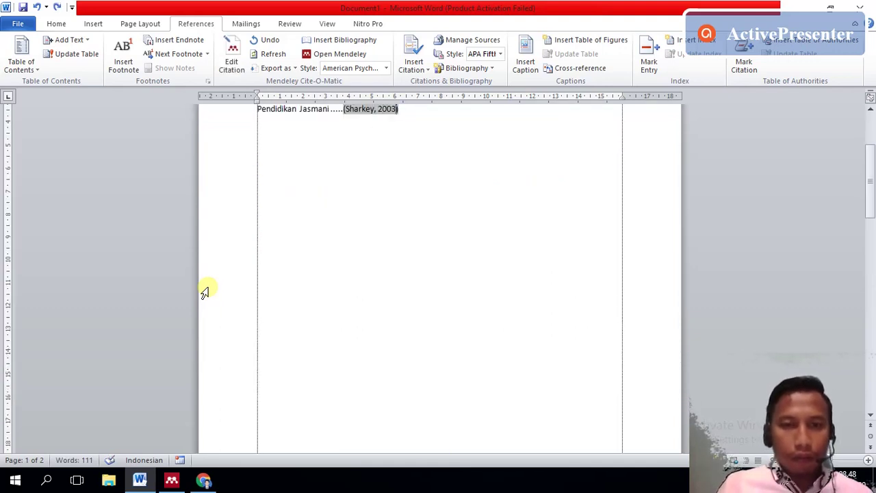
pyautogui.press('End')
pyautogui.press('Return')
pyautogui.hotkey('ctrl', 'v')
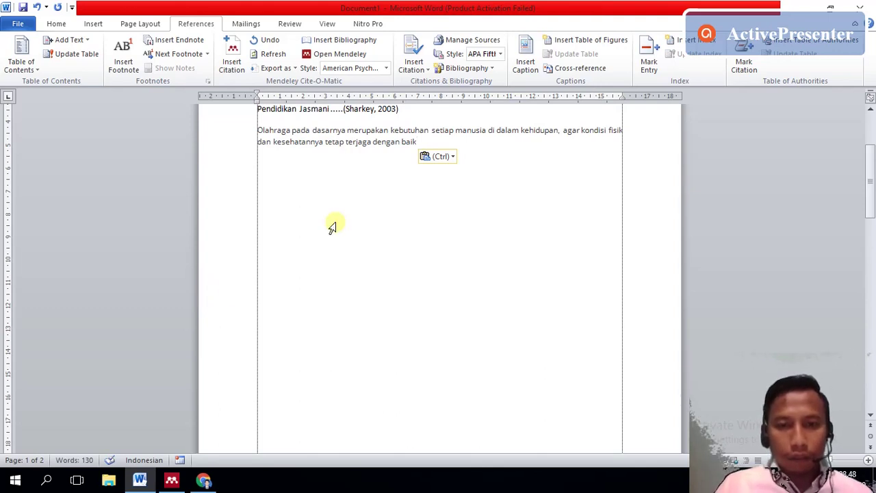
pyautogui.click(439, 157)
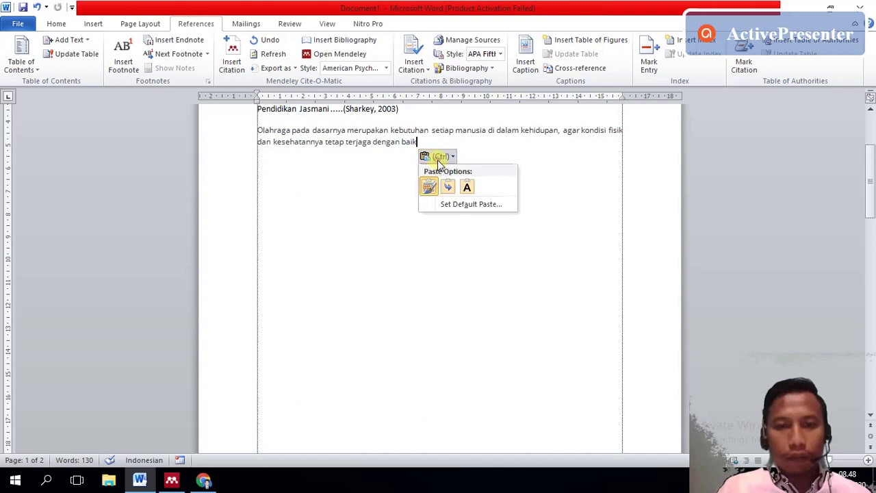
pyautogui.click(445, 185)
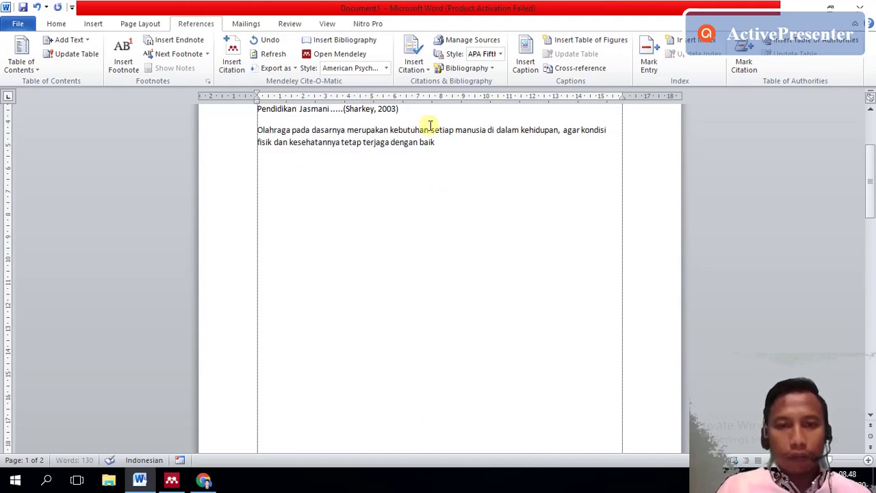
pyautogui.click(231, 56)
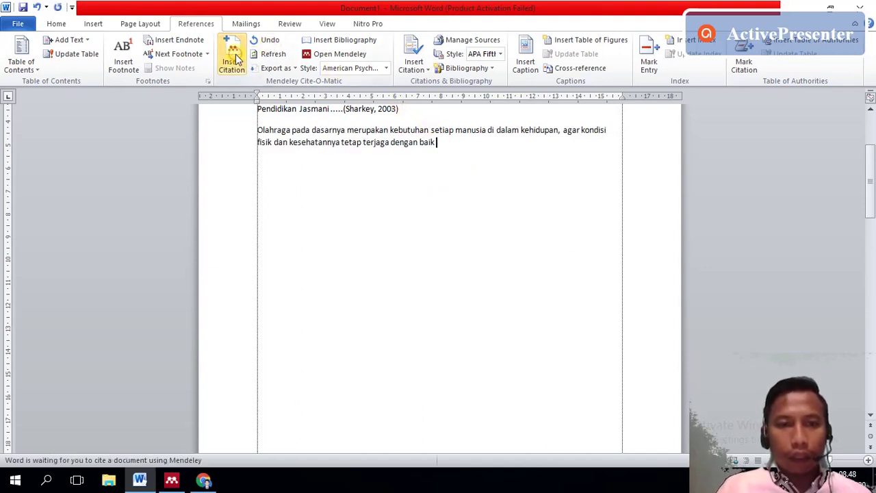